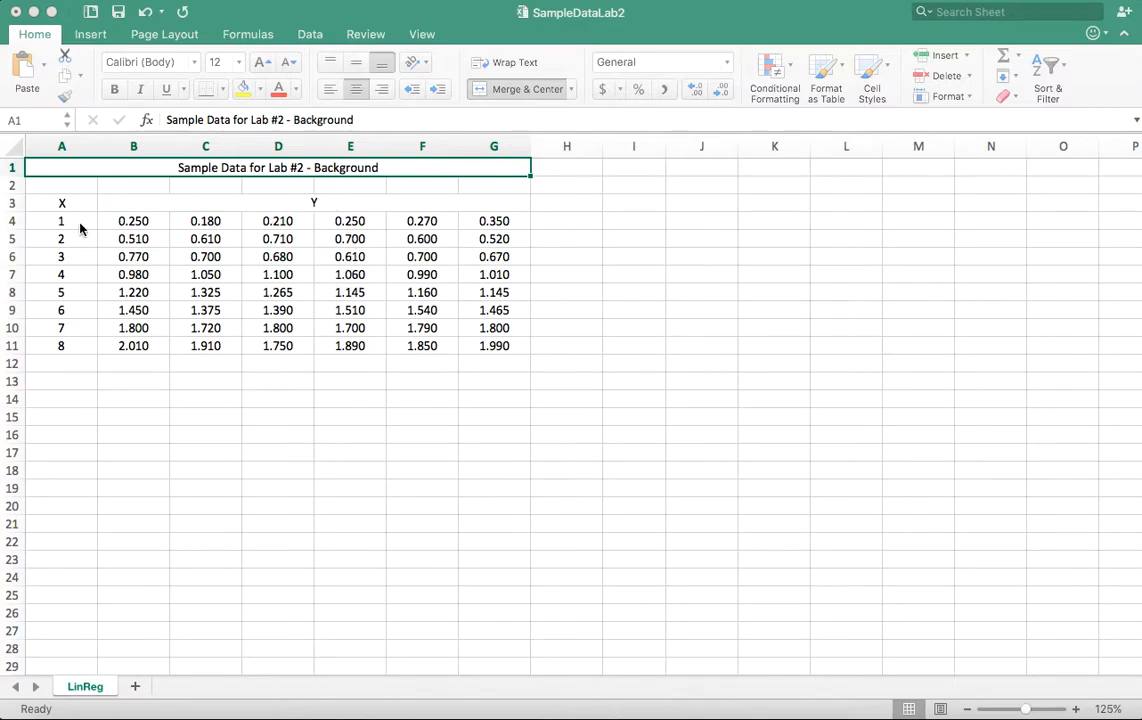
- Add the column heading "Mean" in cell H3, beside the Y data
{"action": "left_click", "coordinate": [564, 211]}
{"action": "type", "text": "M"}
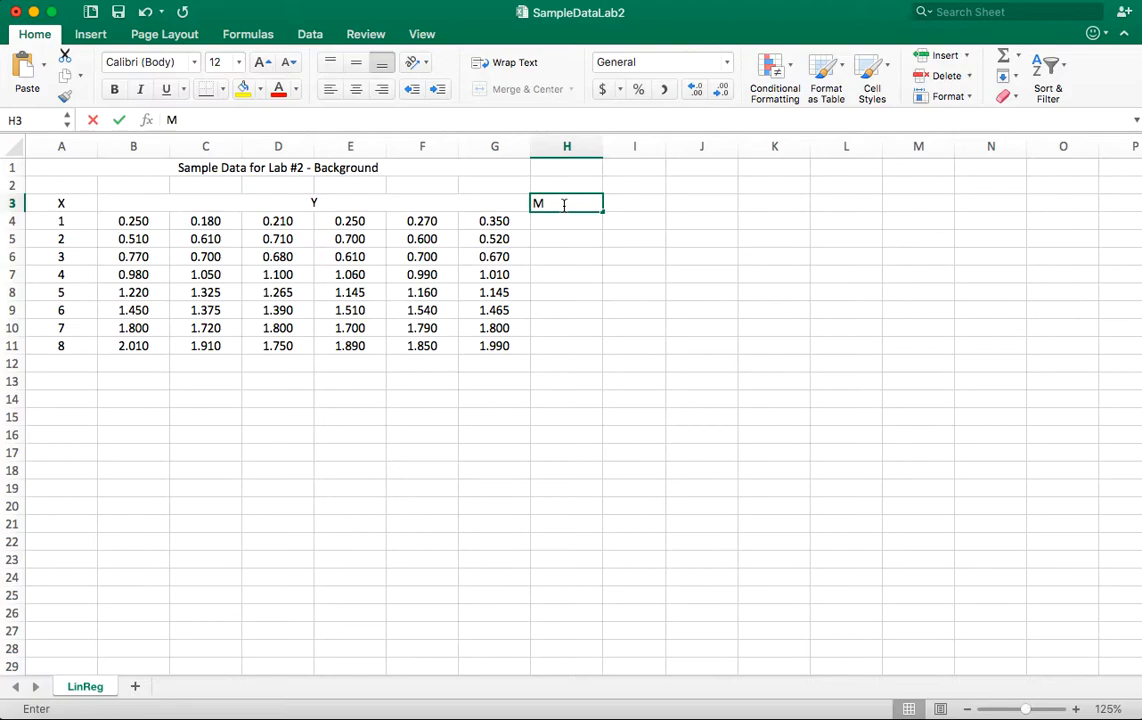
{"action": "type", "text": "ean"}
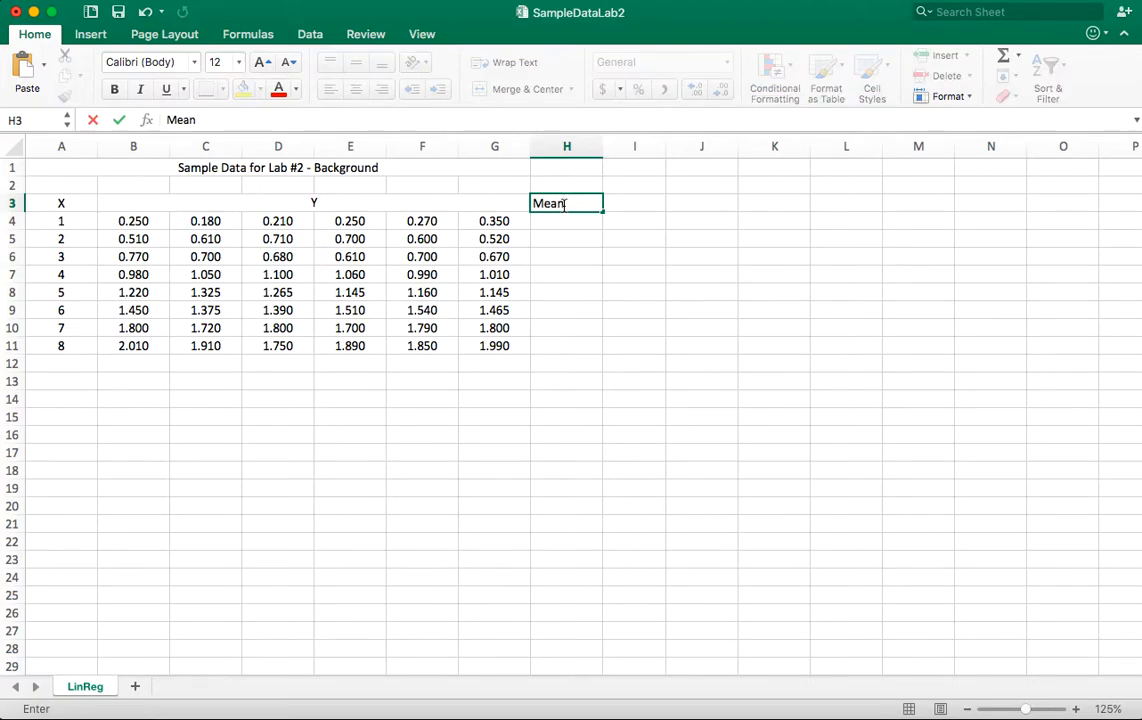
{"action": "key", "text": "Return"}
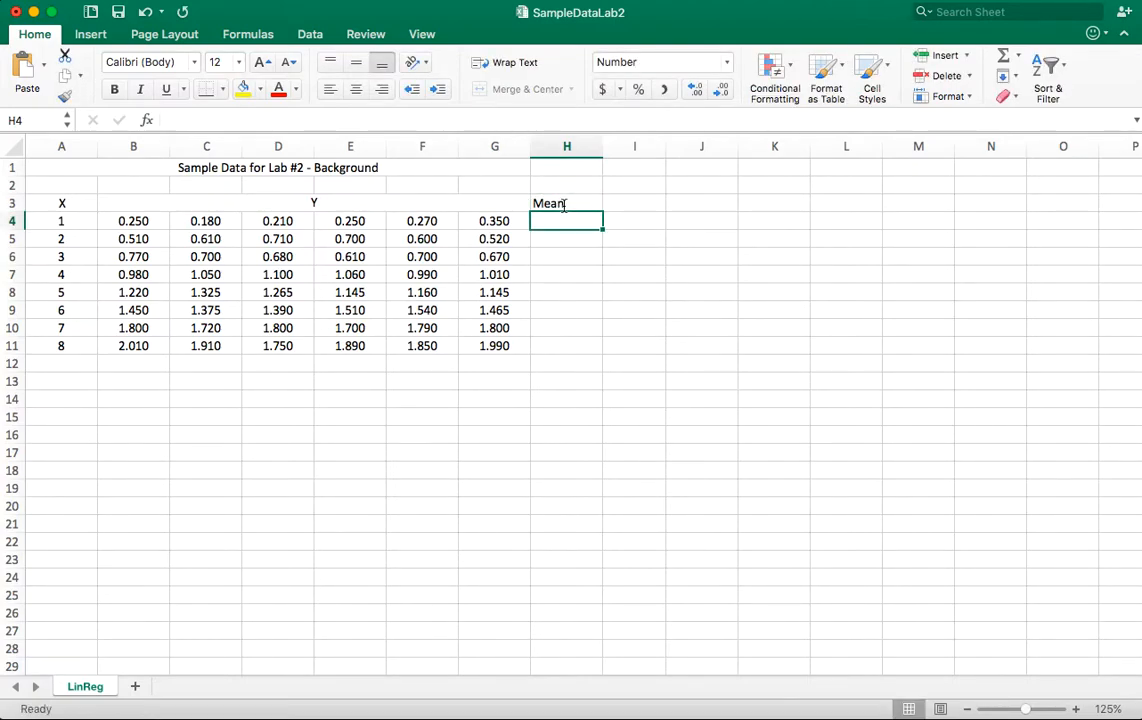
- Calculate the mean of the first row's Y values in H4 with the formula =average(B4:G4)
{"action": "type", "text": "=a"}
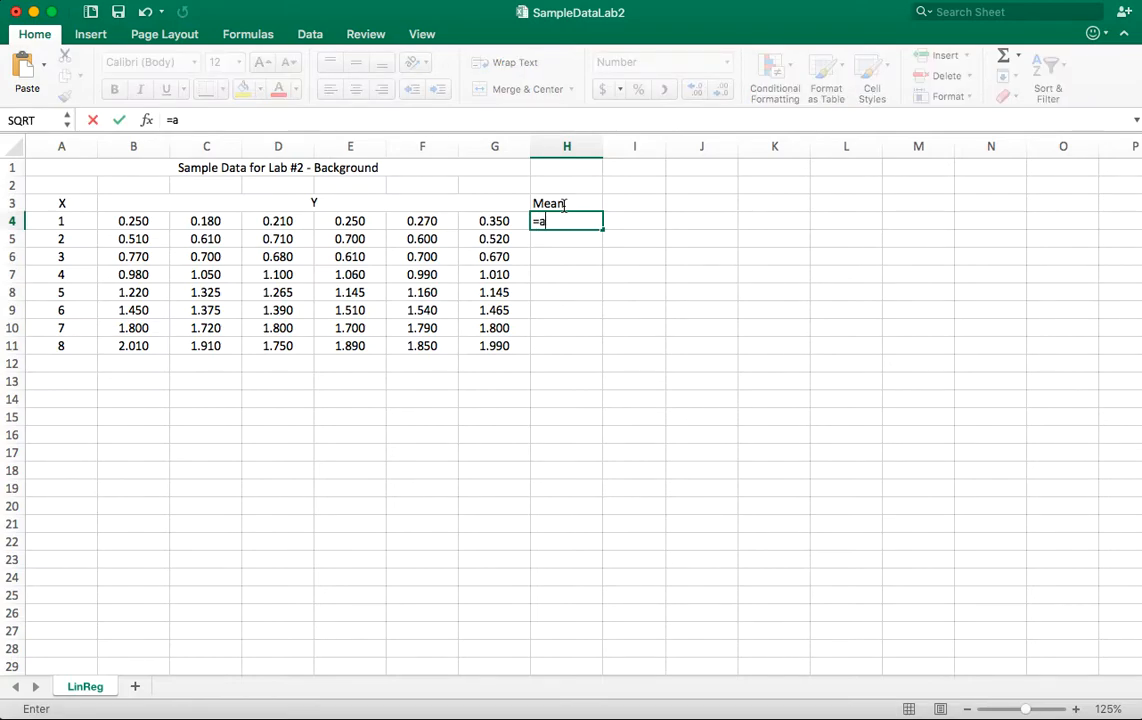
{"action": "type", "text": "verage("}
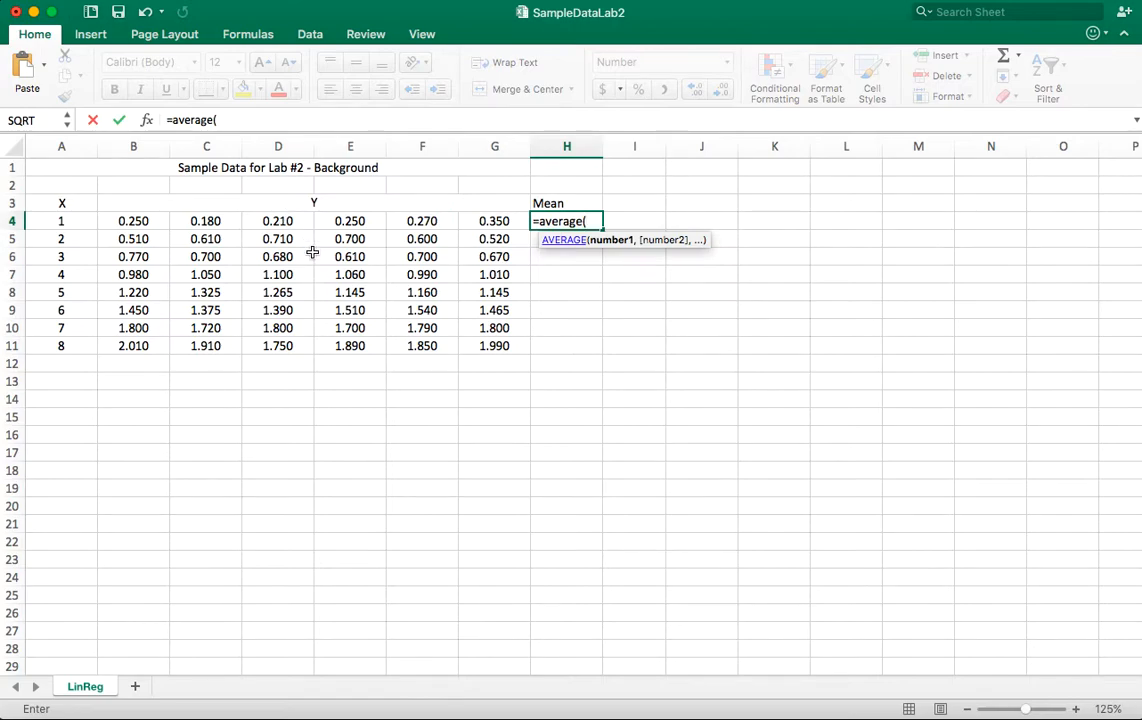
{"action": "left_click_drag", "start_coordinate": [133, 221], "coordinate": [493, 218]}
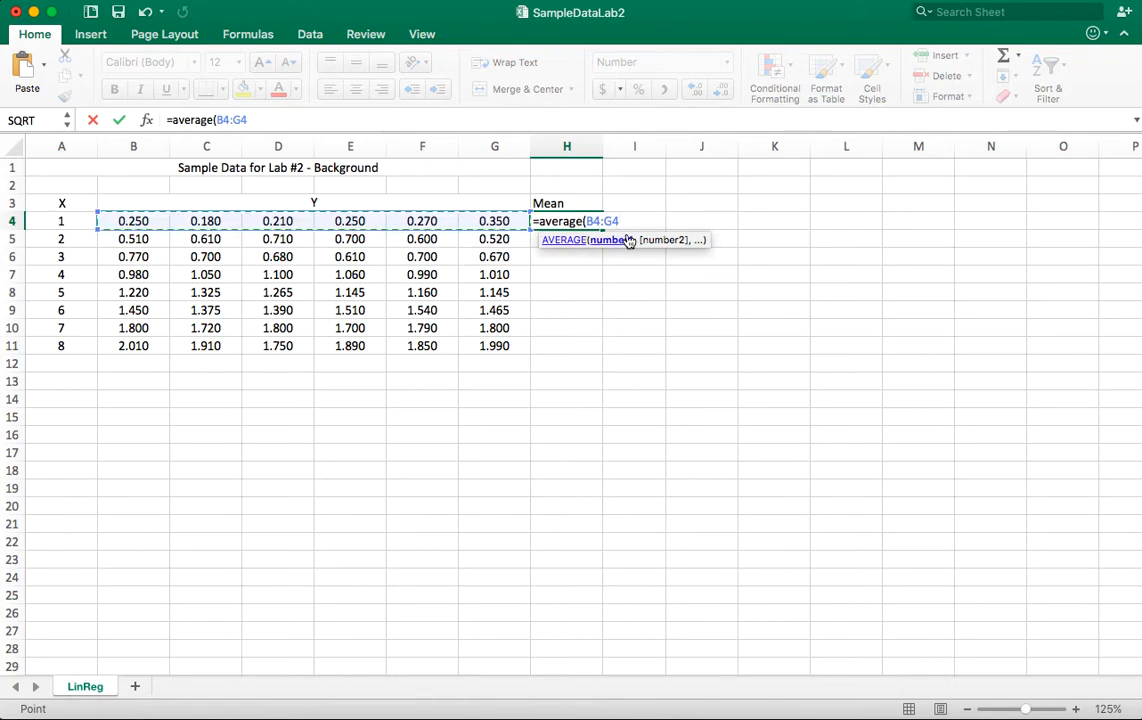
{"action": "type", "text": ")"}
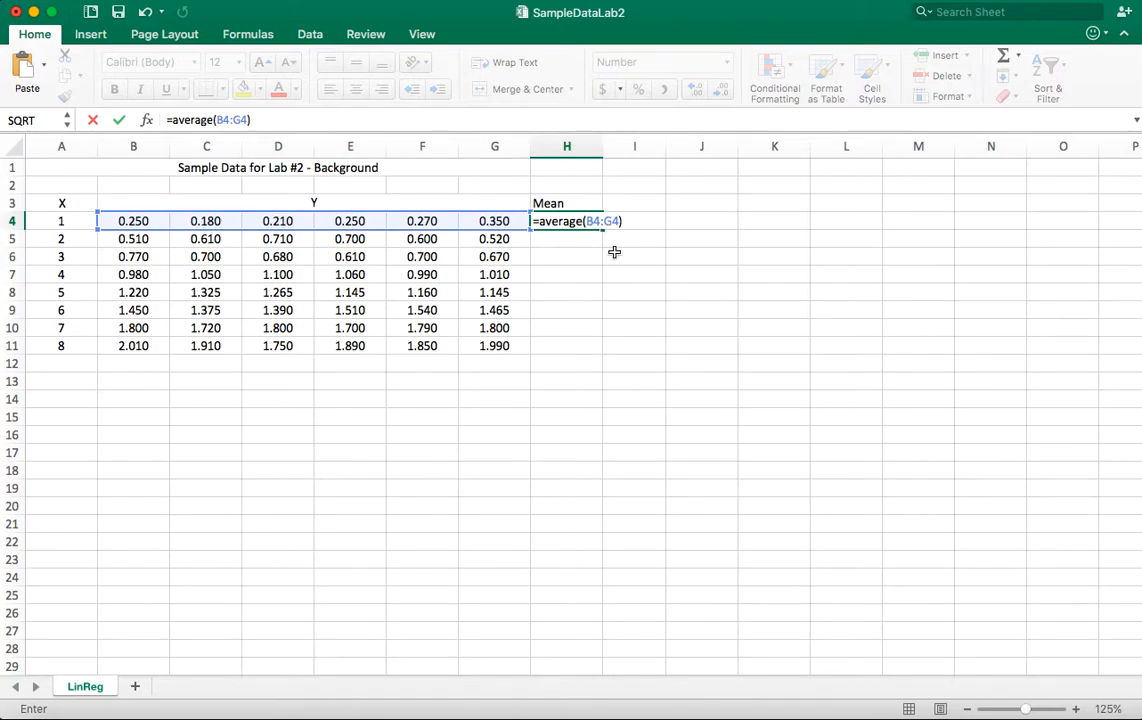
{"action": "key", "text": "Return"}
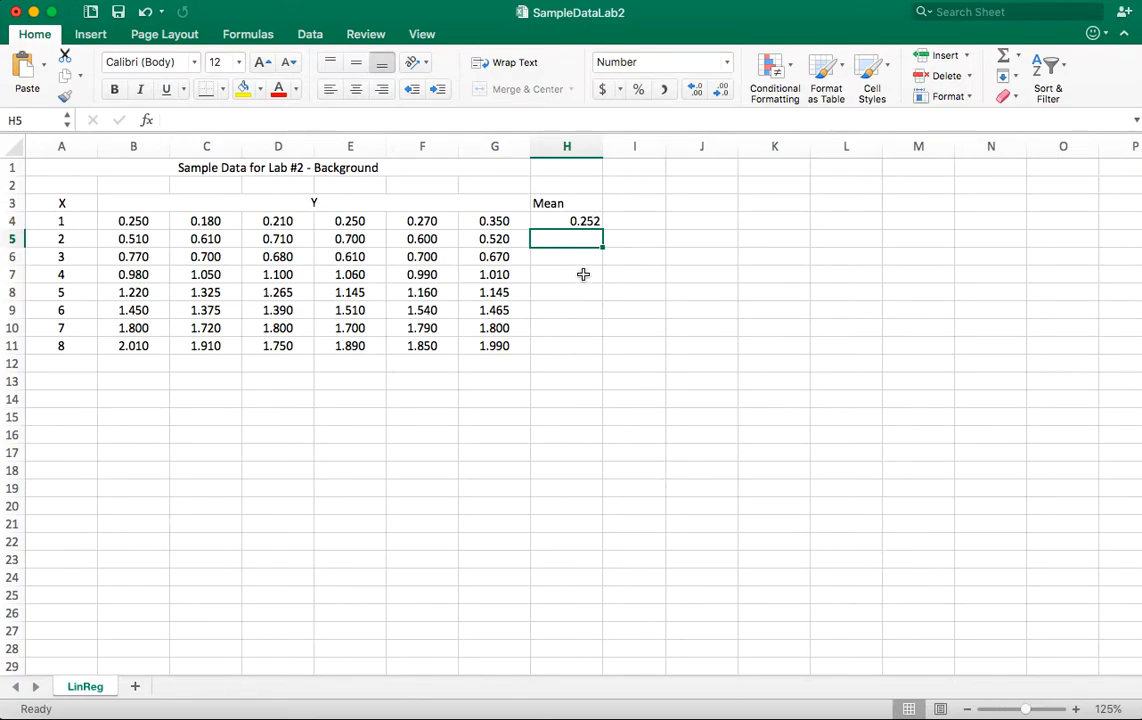
- Fill the mean formula from H4 down through H11 for the remaining X rows
{"action": "left_click", "coordinate": [585, 222]}
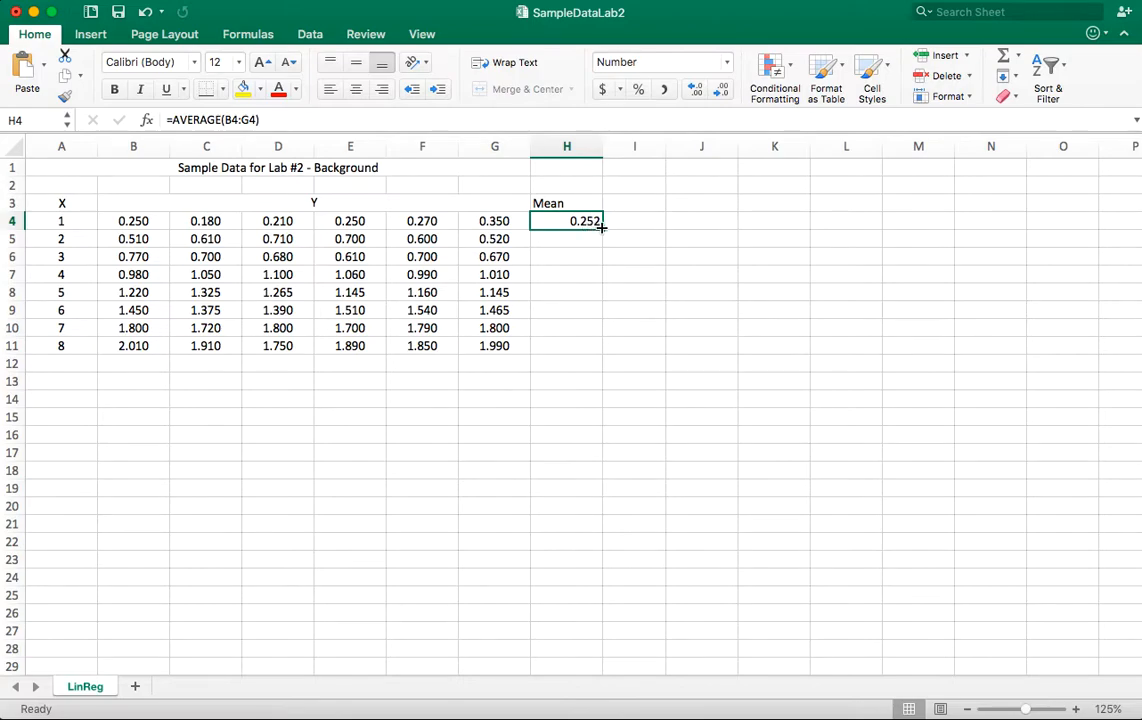
{"action": "mouse_move", "coordinate": [600, 227]}
{"action": "left_mouse_down"}
{"action": "mouse_move", "coordinate": [600, 346]}
{"action": "mouse_move", "coordinate": [604, 230]}
{"action": "left_mouse_up"}
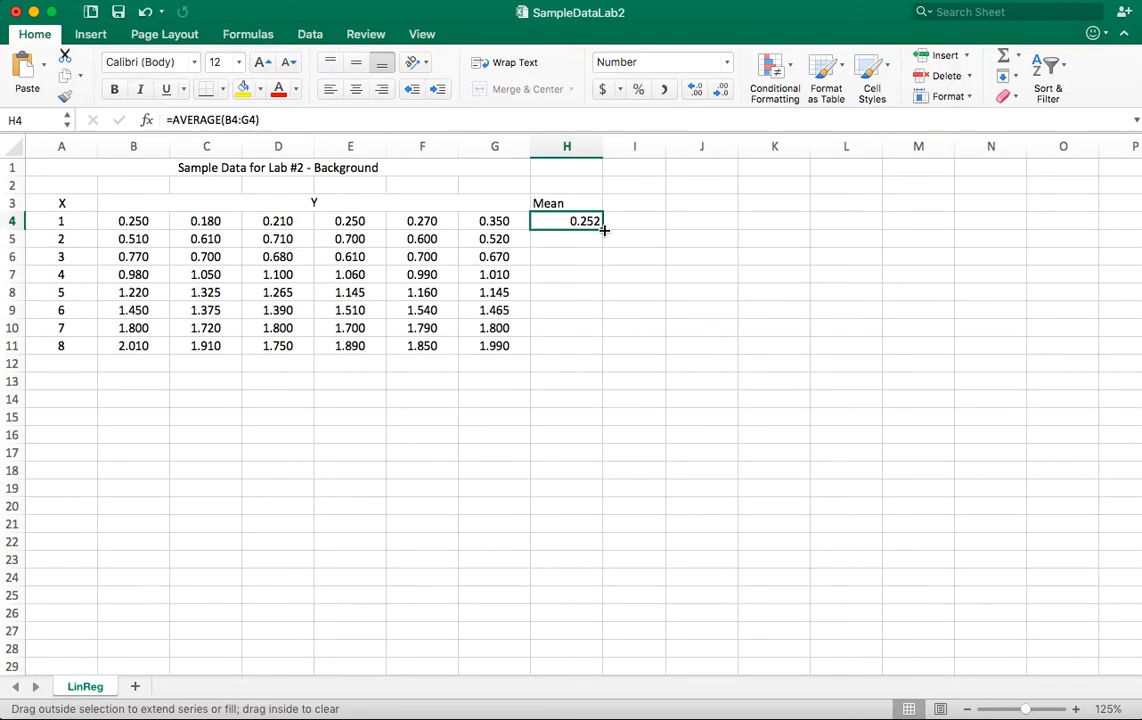
{"action": "left_click_drag", "start_coordinate": [604, 230], "coordinate": [602, 356]}
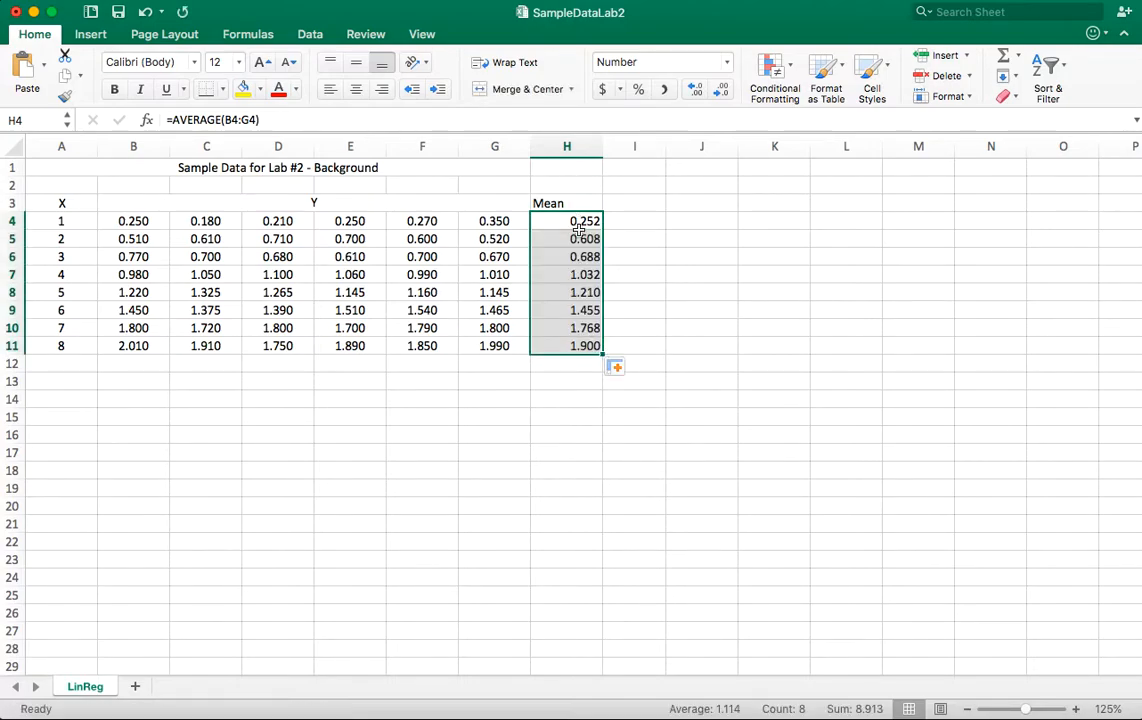
- Check which cell ranges the copied mean formulas in H9 and H11 refer to, leaving the formulas unedited
{"action": "left_click", "coordinate": [557, 311]}
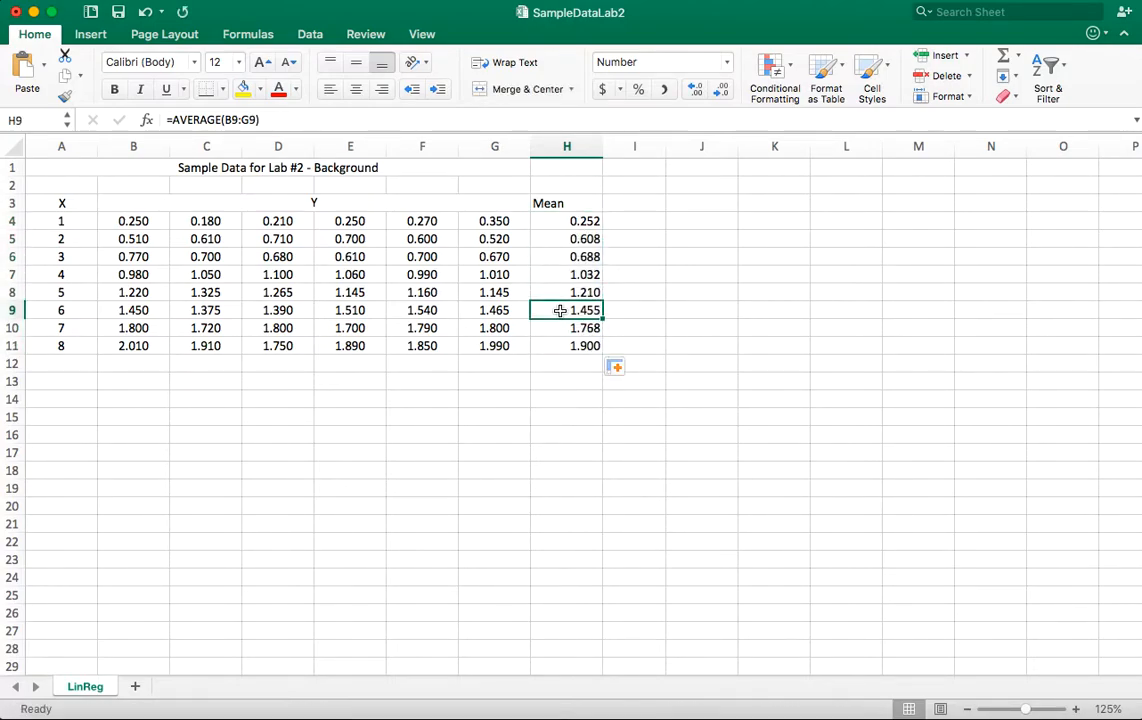
{"action": "left_click", "coordinate": [223, 120]}
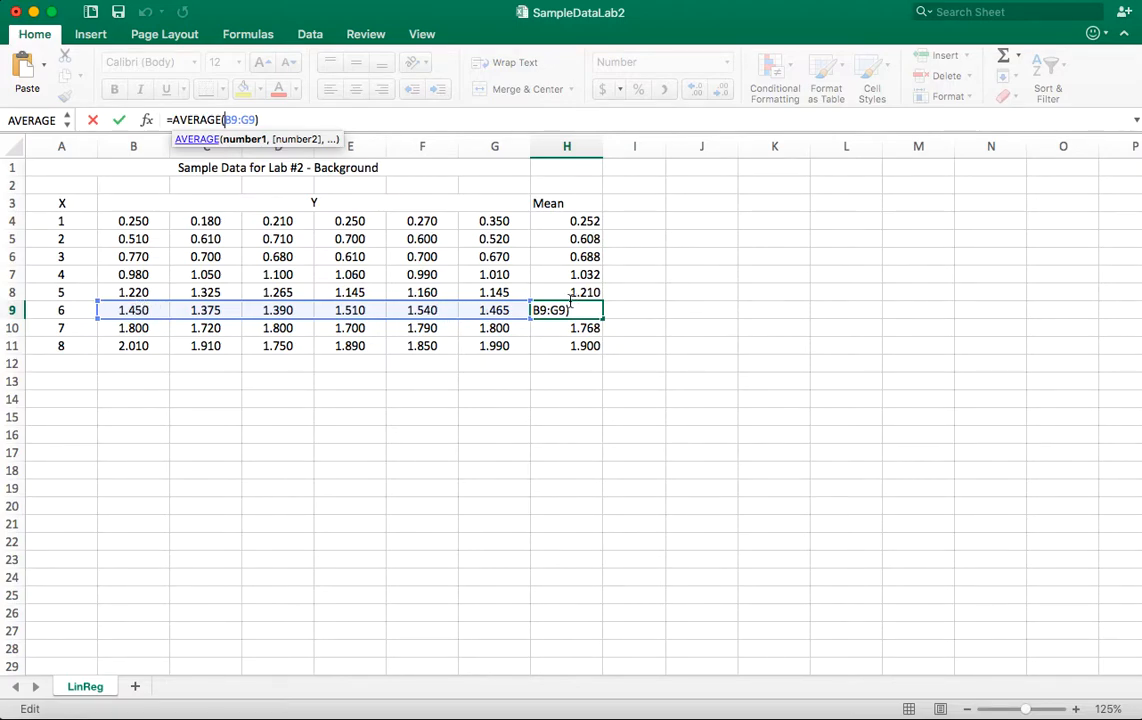
{"action": "key", "text": "Return"}
{"action": "left_click", "coordinate": [586, 345]}
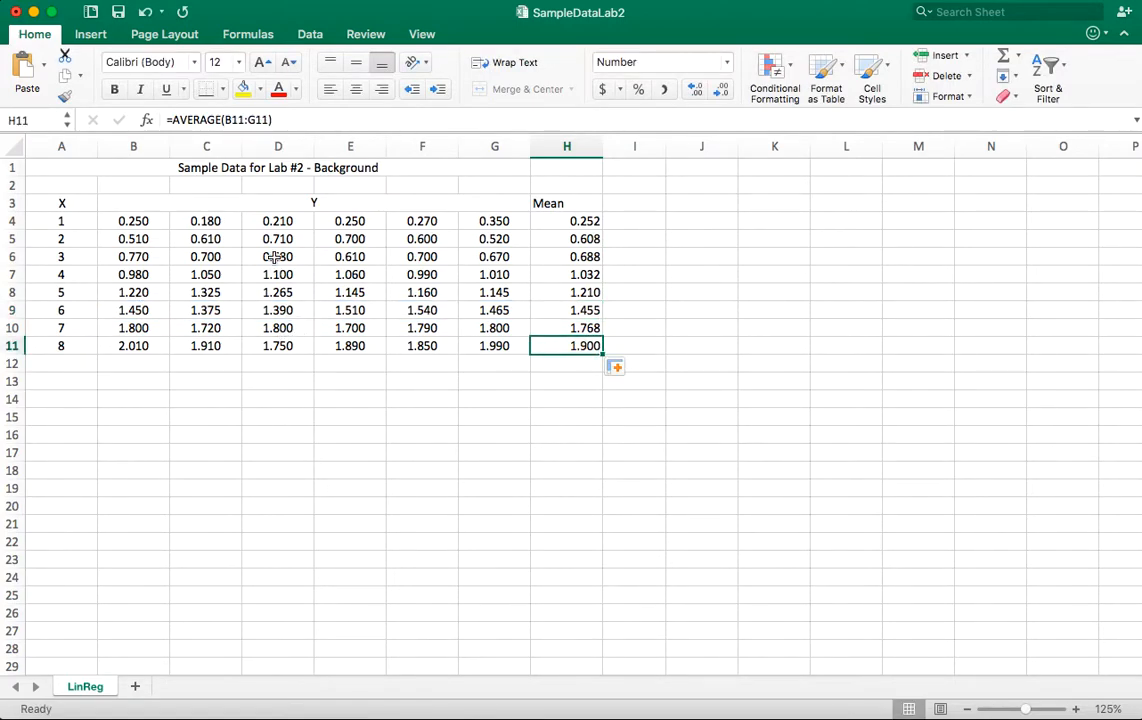
{"action": "left_click", "coordinate": [241, 119]}
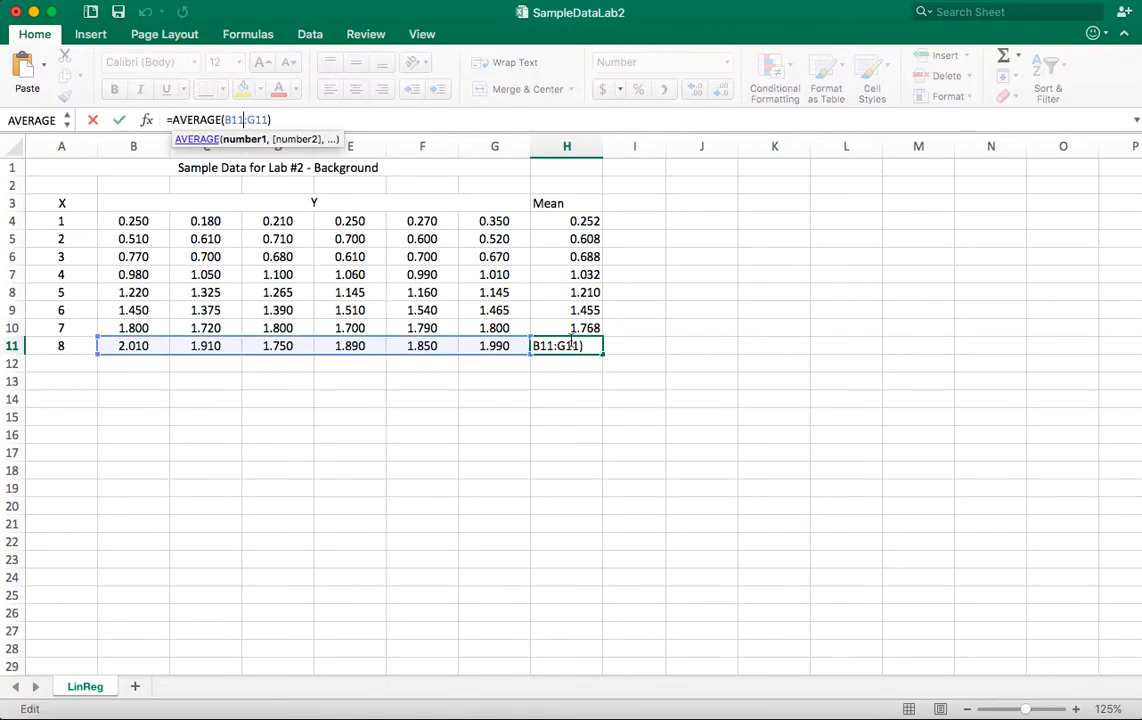
{"action": "key", "text": "Return"}
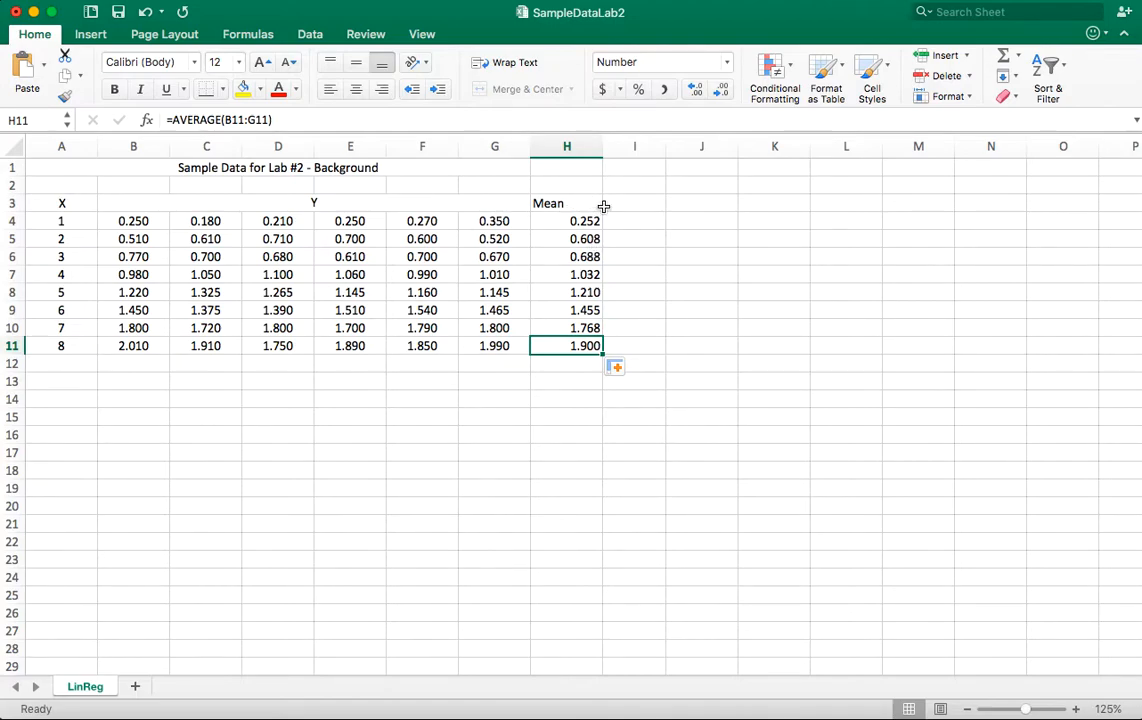
- Add the column heading "Std dev." in cell I3, beside the Mean heading
{"action": "left_click", "coordinate": [645, 204]}
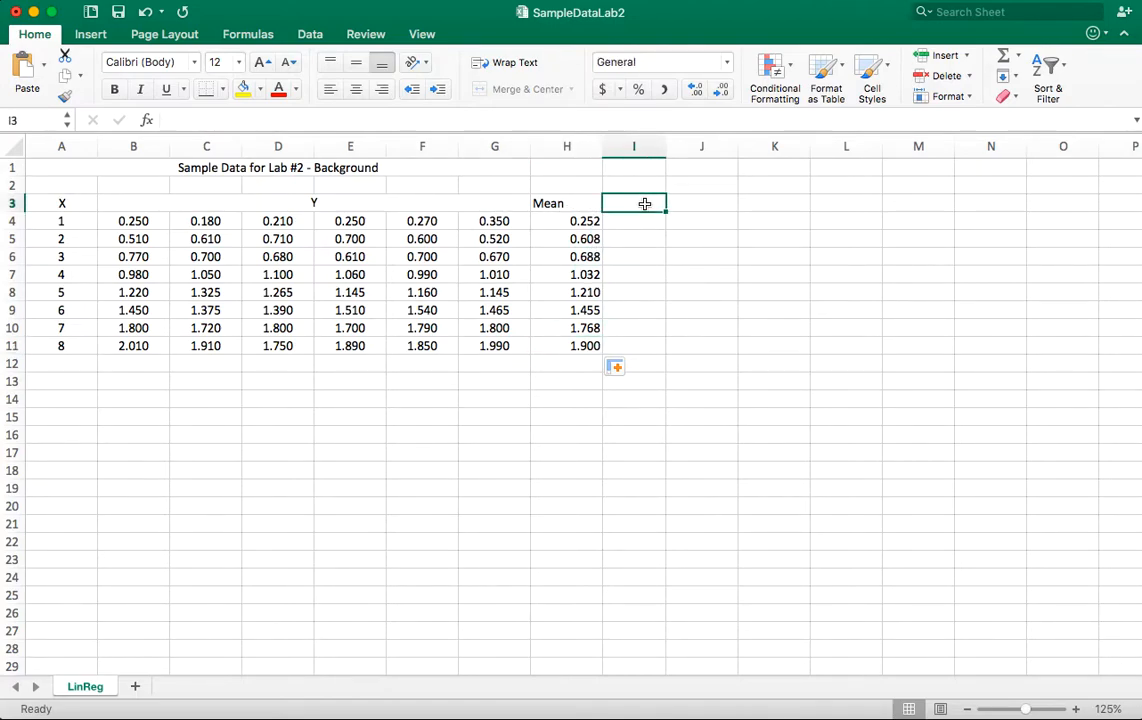
{"action": "type", "text": "St"}
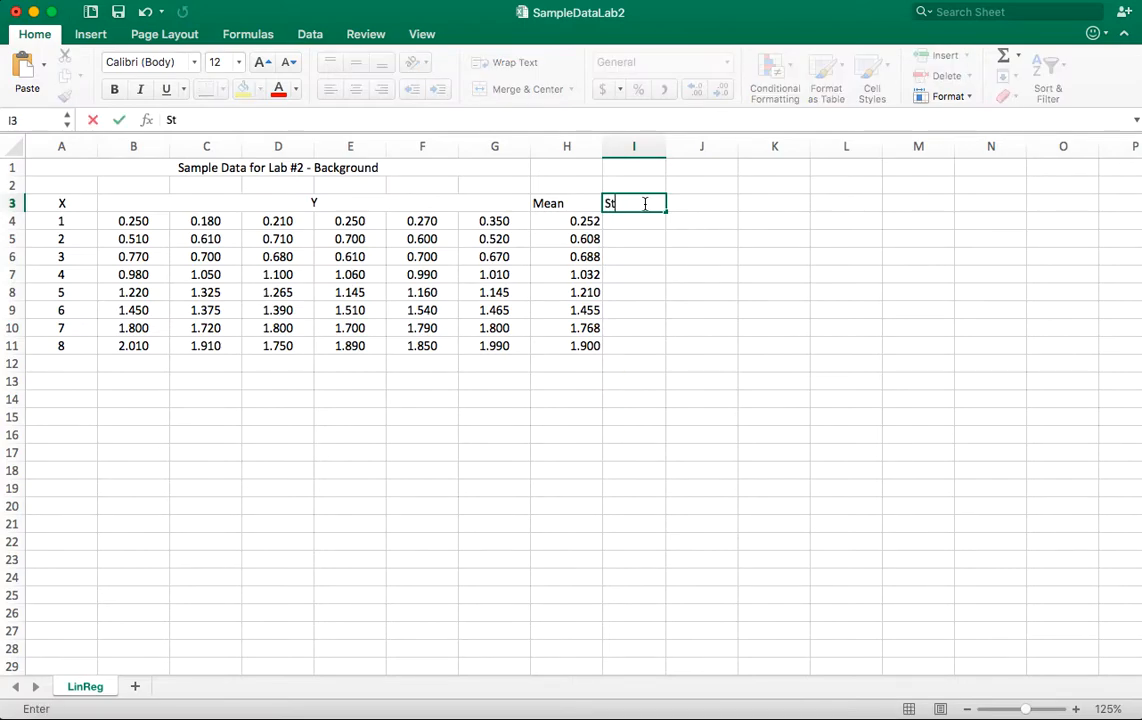
{"action": "type", "text": "d dev."}
{"action": "key", "text": "Return"}
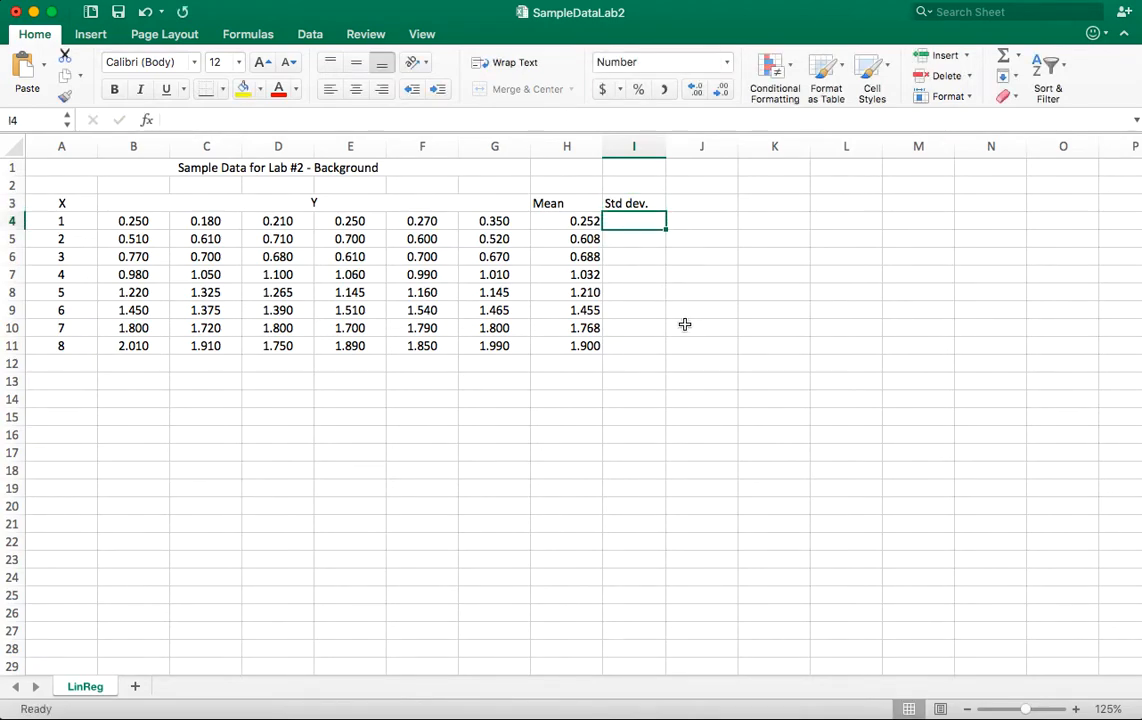
- Calculate the standard deviation in I4 with =stdev(B4:G4) and fill the formula down through I11
{"action": "type", "text": "="}
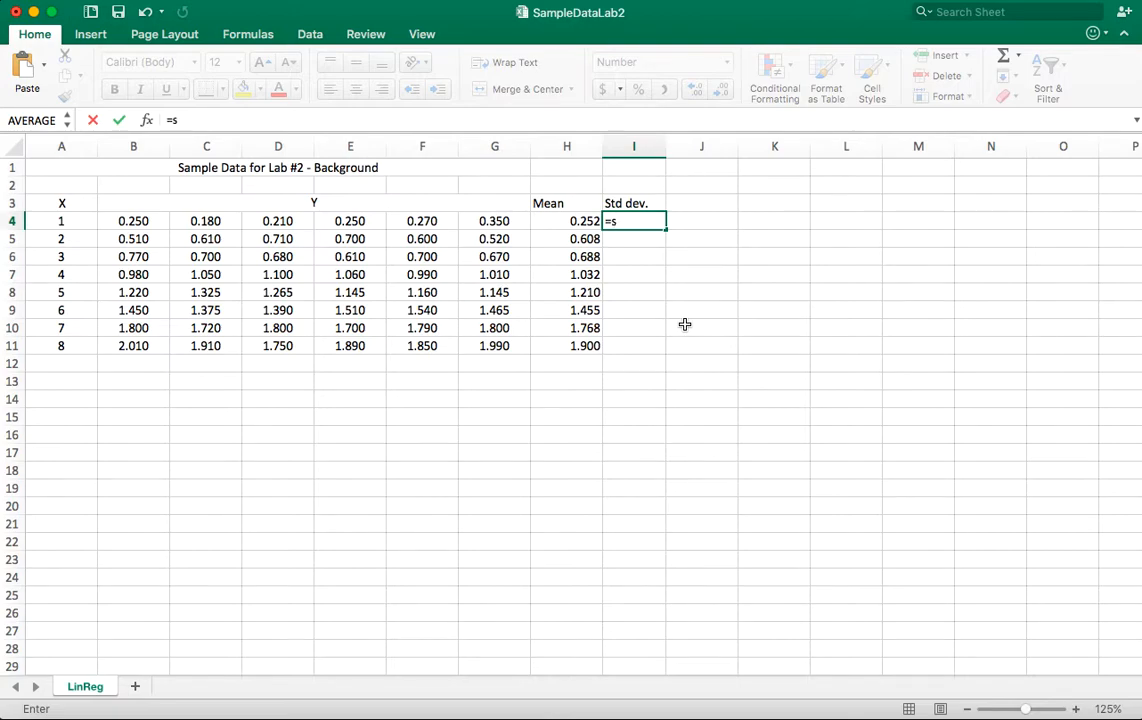
{"action": "type", "text": "stedv("}
{"action": "key", "text": "BackSpace"}
{"action": "key", "text": "BackSpace"}
{"action": "key", "text": "BackSpace"}
{"action": "type", "text": "dev("}
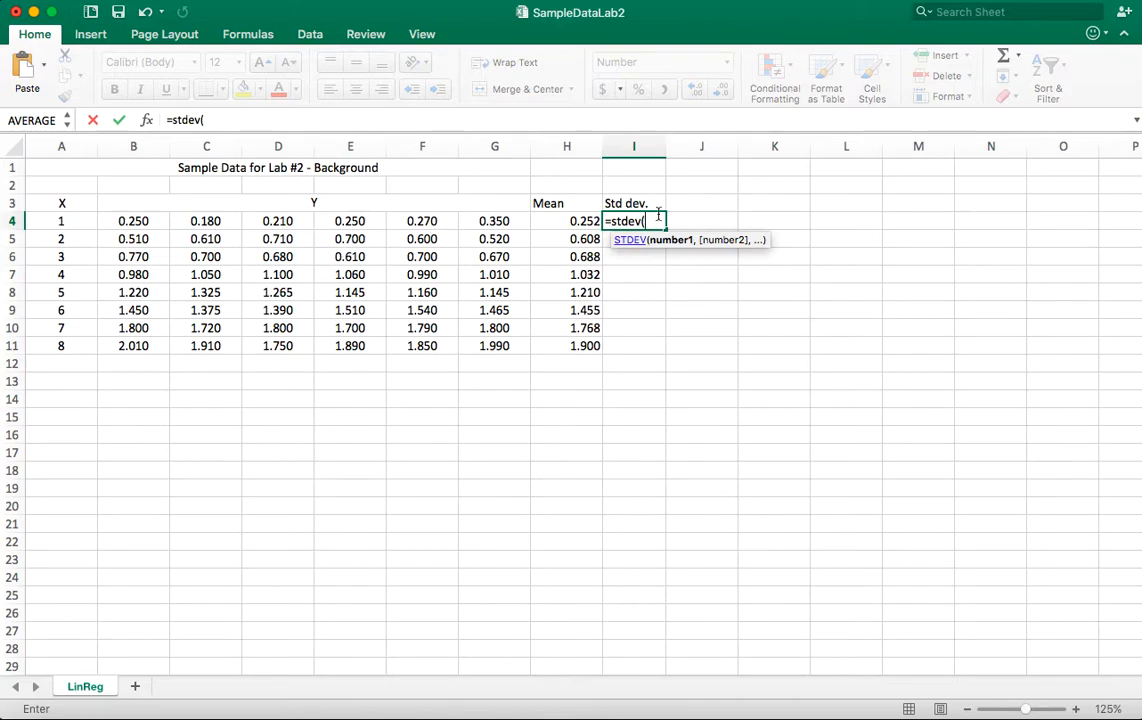
{"action": "left_click_drag", "start_coordinate": [132, 220], "coordinate": [543, 231]}
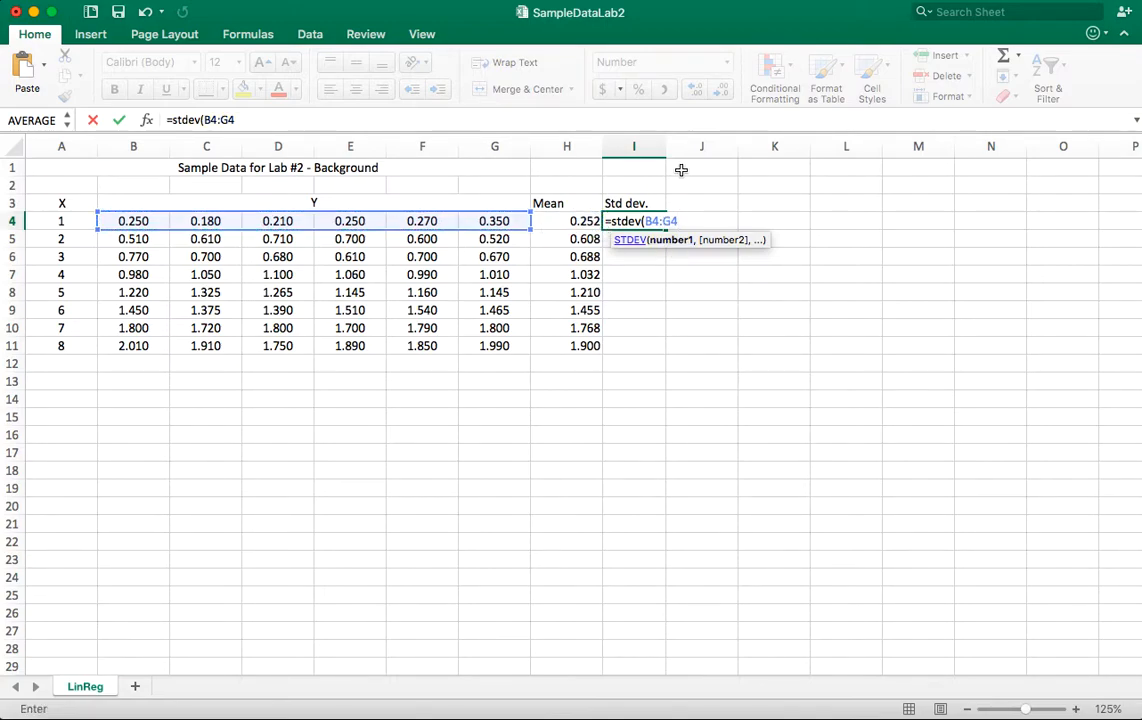
{"action": "type", "text": ")"}
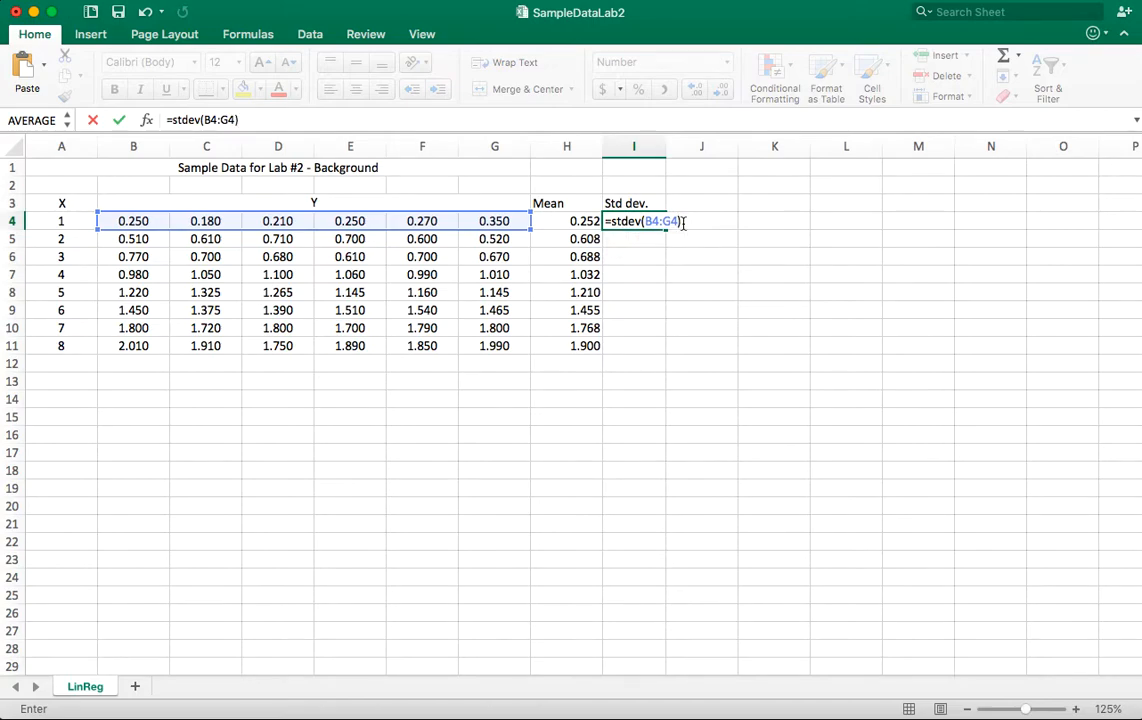
{"action": "key", "text": "Return"}
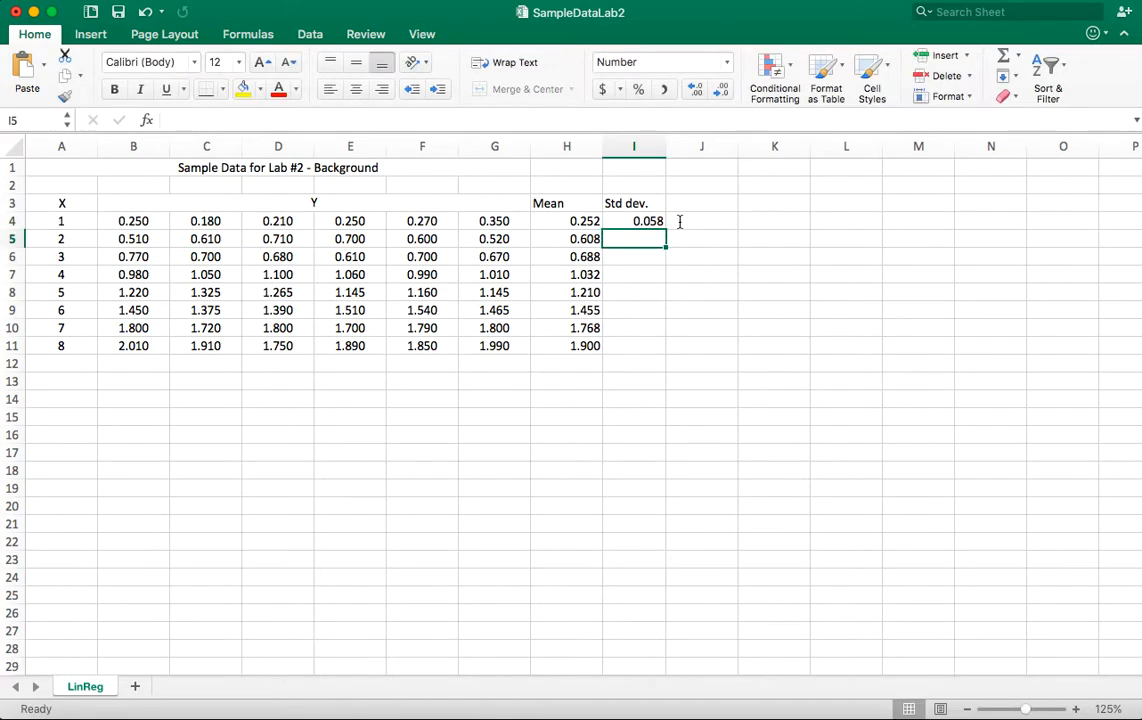
{"action": "left_click", "coordinate": [643, 220]}
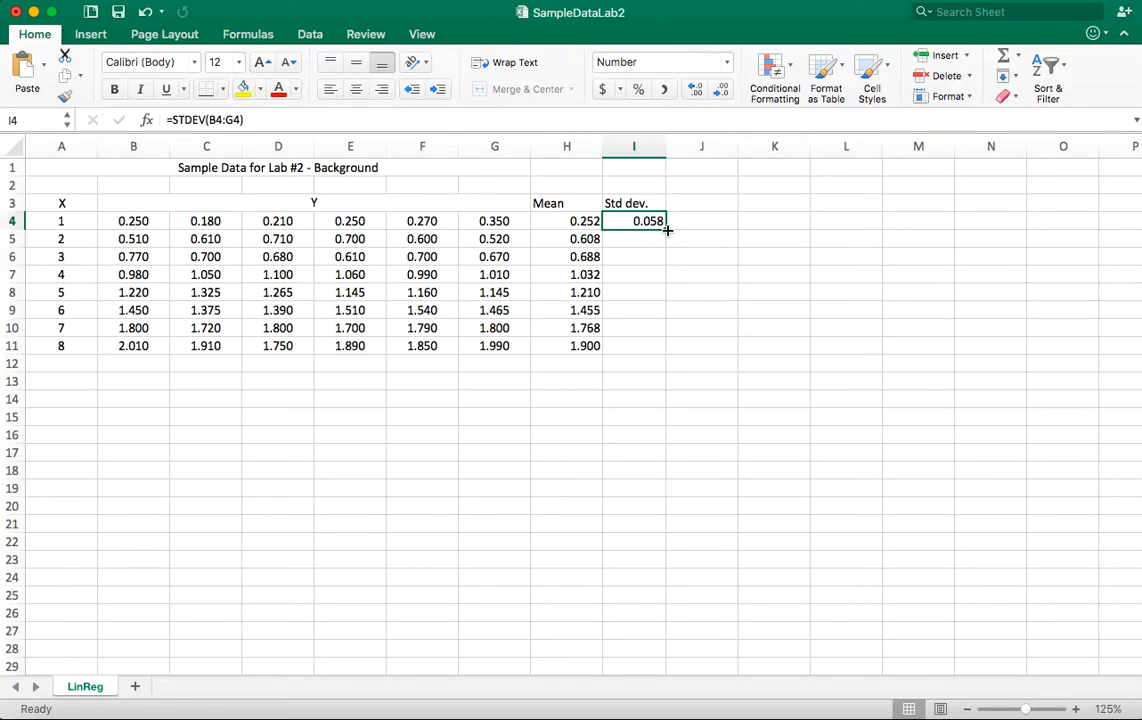
{"action": "left_click_drag", "start_coordinate": [667, 231], "coordinate": [666, 358]}
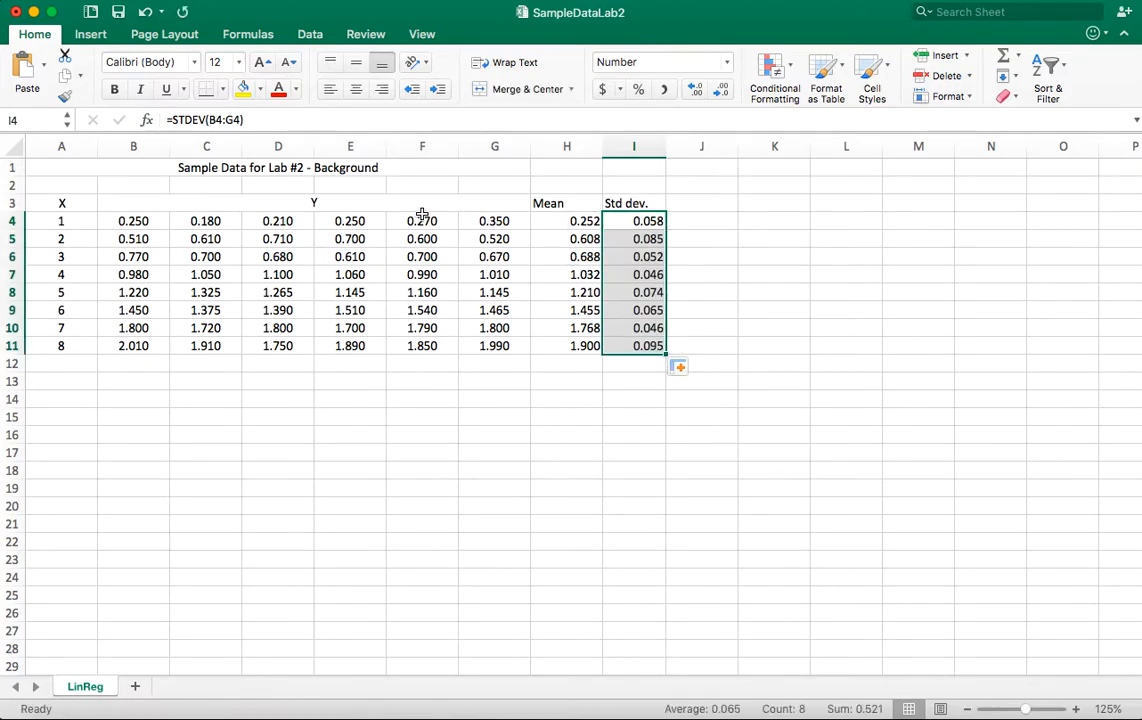
- Add the column heading "Std Error" in cell J3, beside the Std dev. heading
{"action": "left_click", "coordinate": [701, 204]}
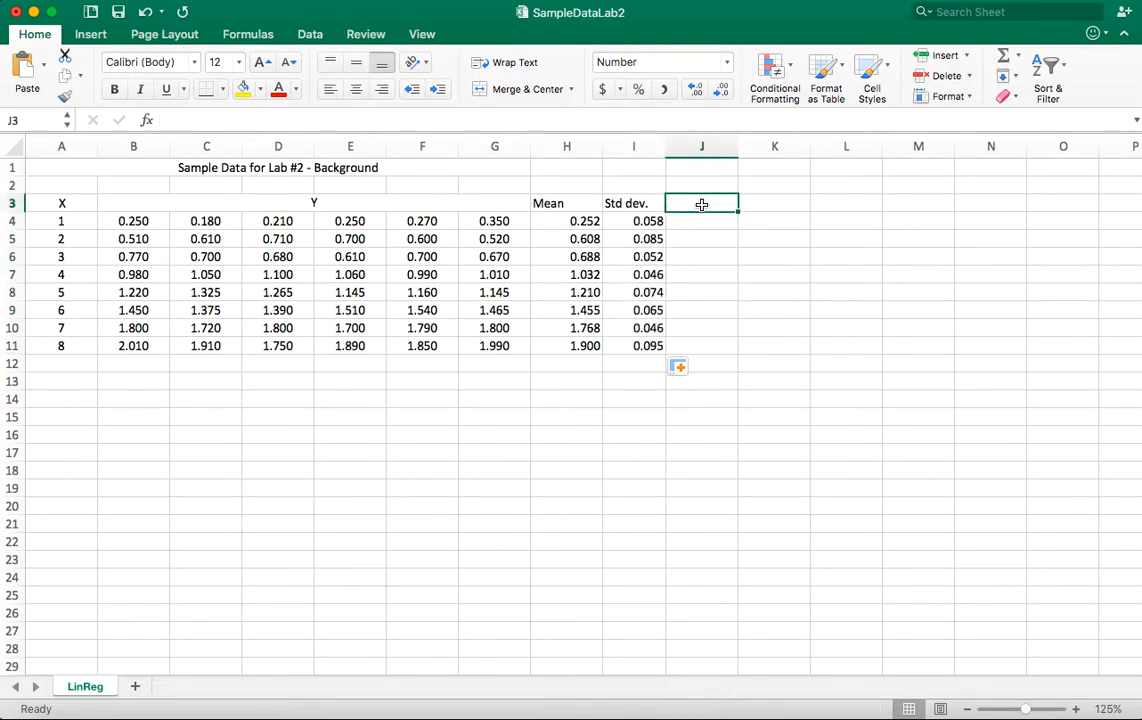
{"action": "type", "text": "Std Error"}
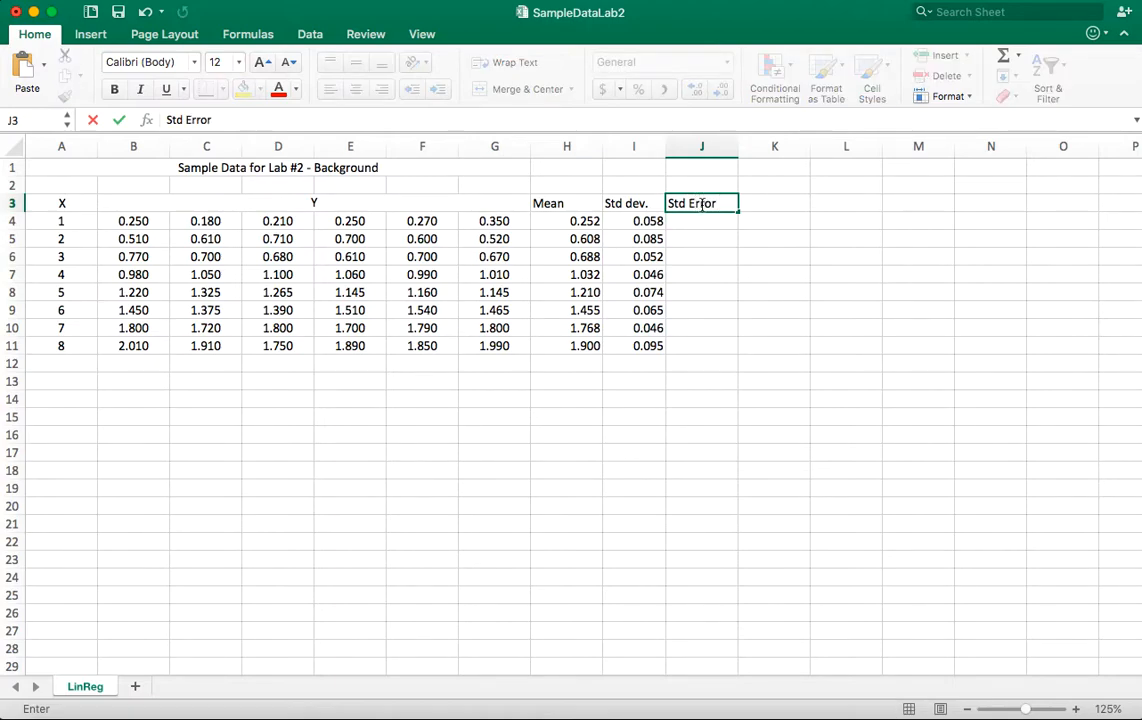
{"action": "key", "text": "Return"}
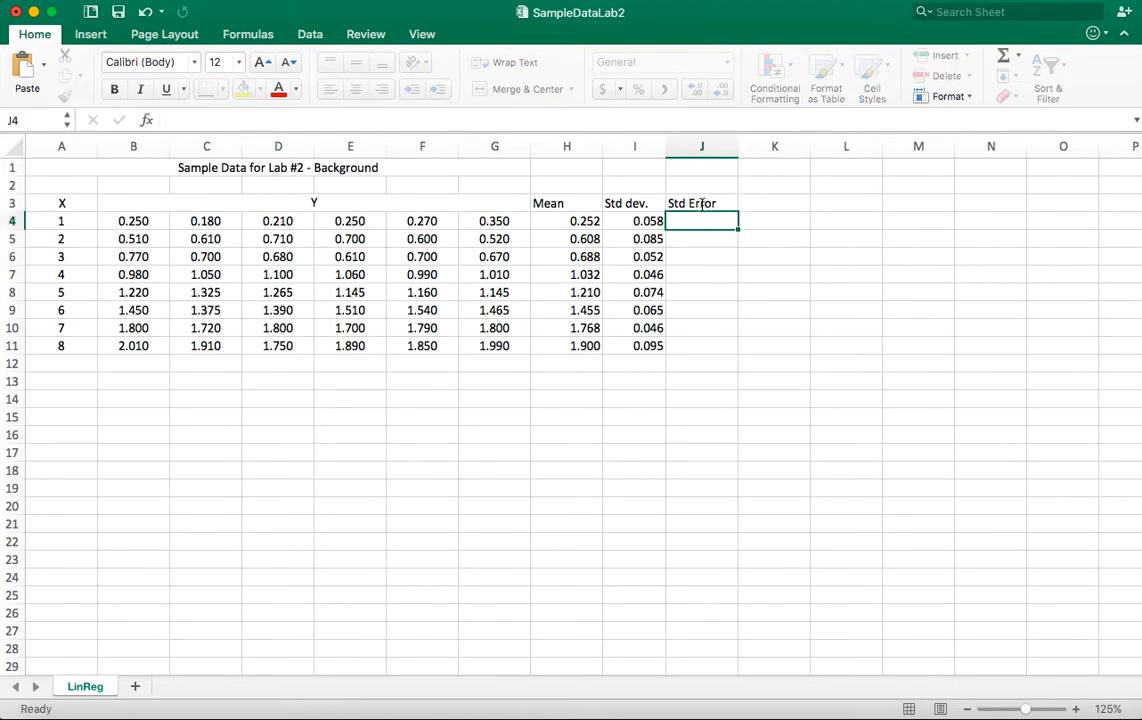
- Calculate the standard error for the first X value in J4 with =I4/sqrt(count(B4:G4))
{"action": "type", "text": "="}
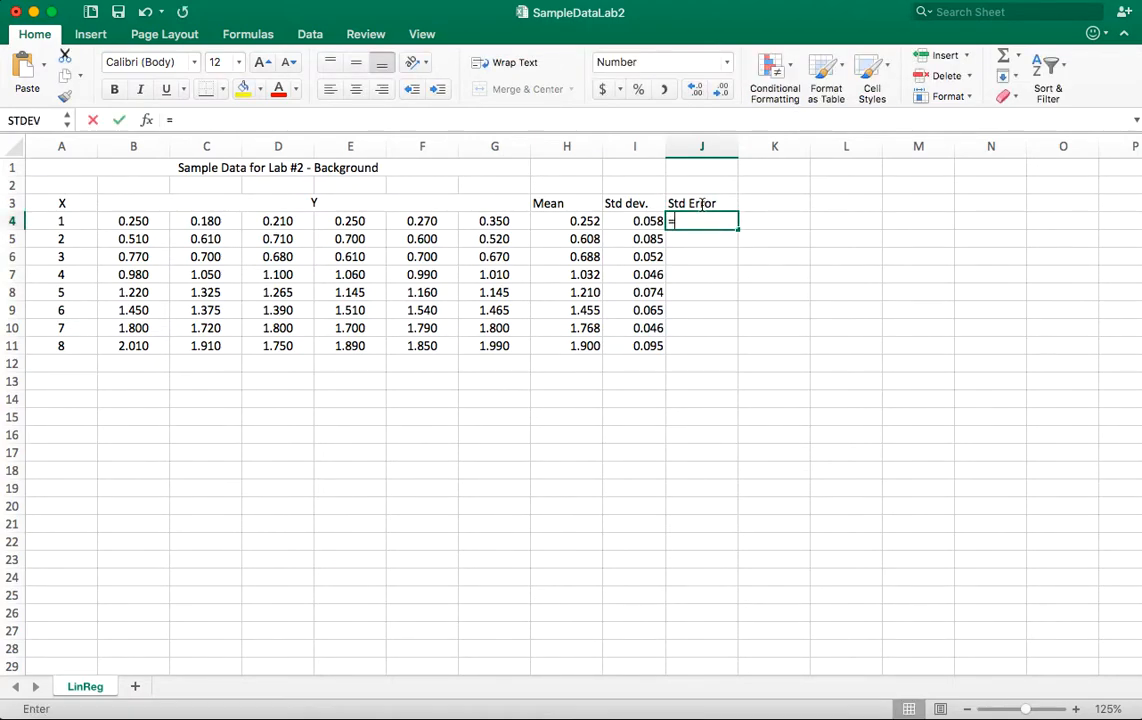
{"action": "key", "text": "Left"}
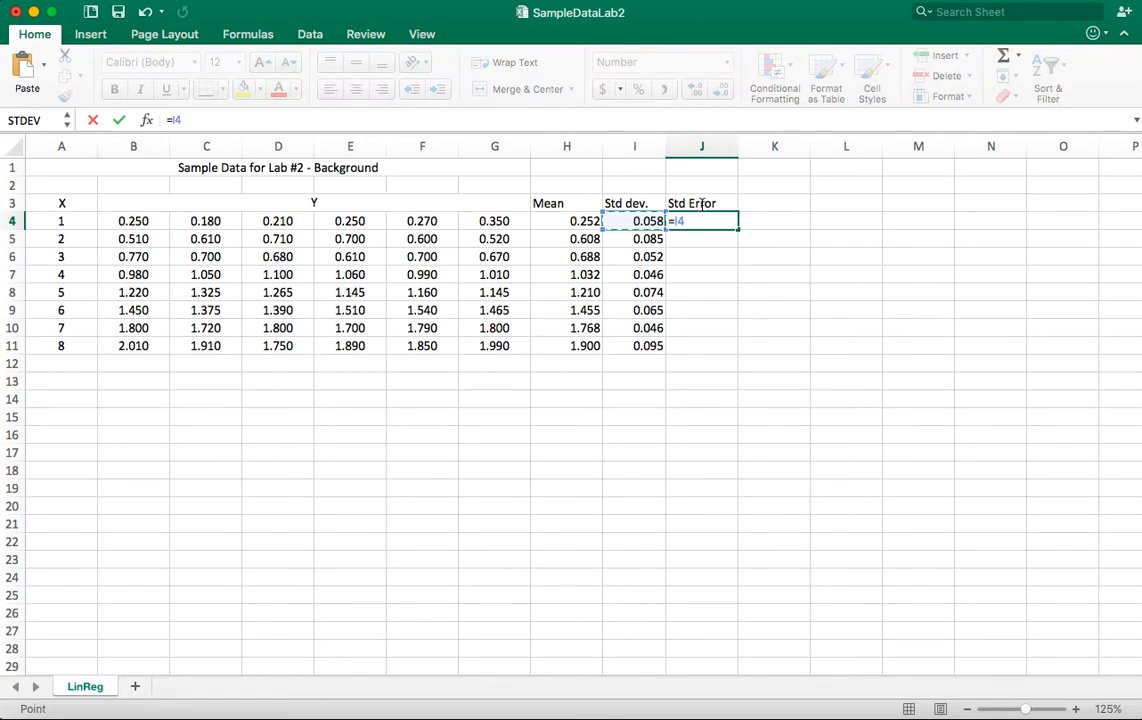
{"action": "type", "text": "/sqrt("}
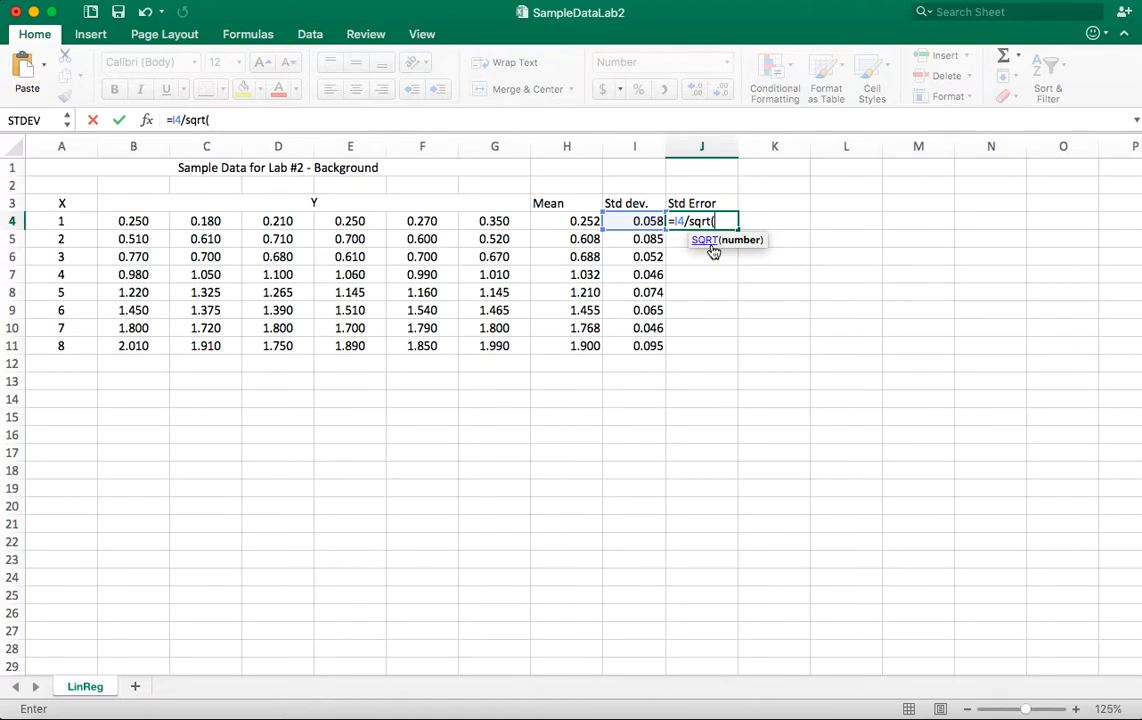
{"action": "type", "text": "count("}
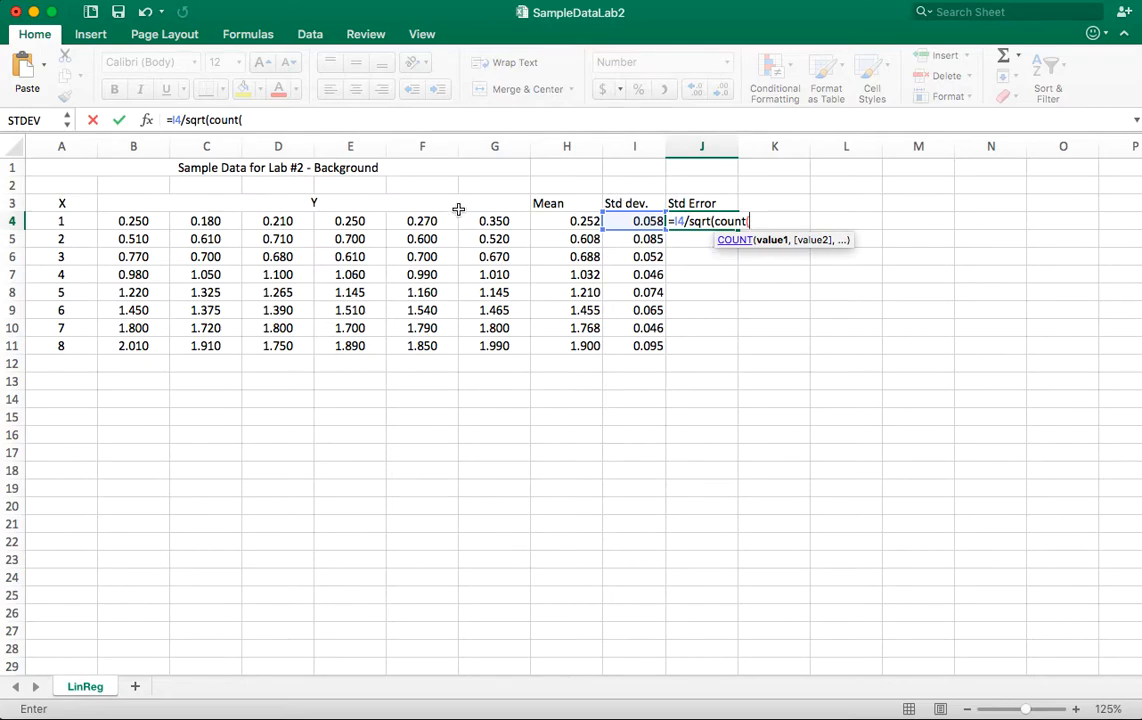
{"action": "left_click_drag", "start_coordinate": [131, 221], "coordinate": [490, 228]}
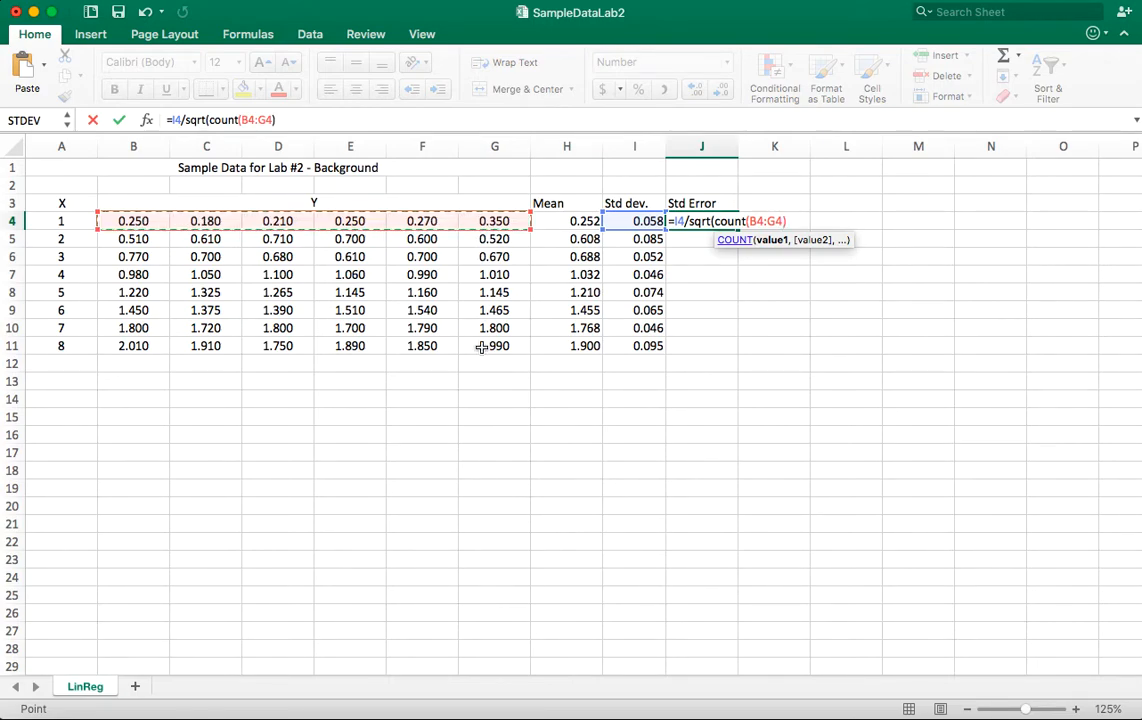
{"action": "type", "text": ")"}
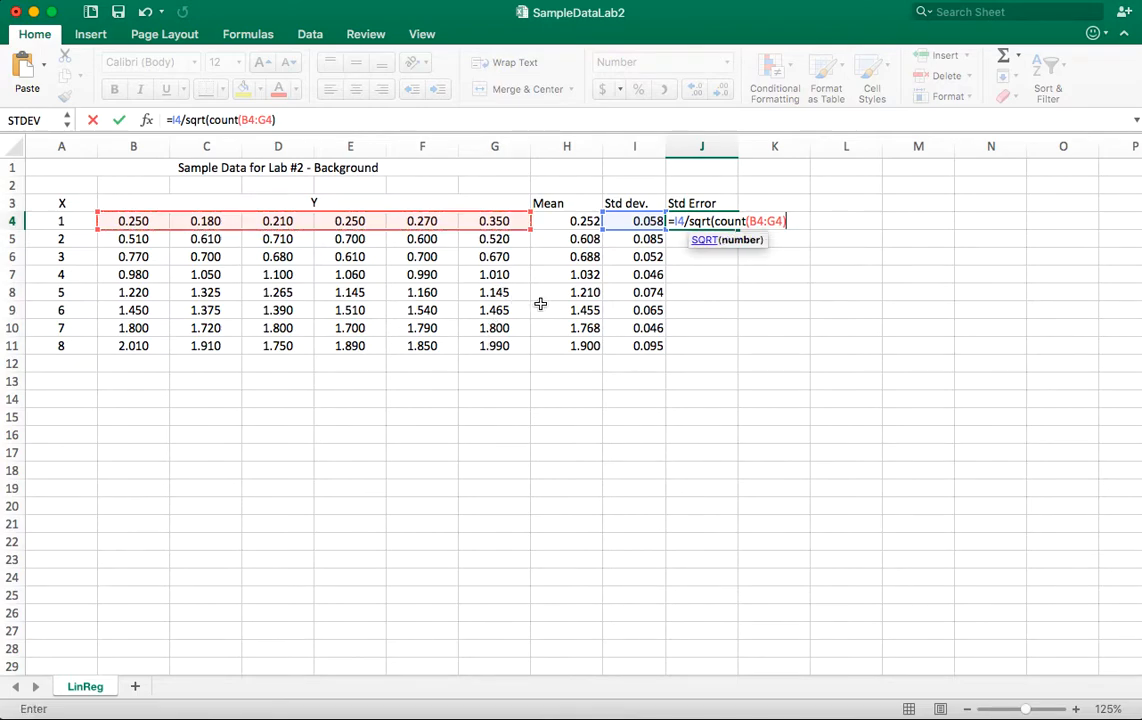
{"action": "type", "text": ")"}
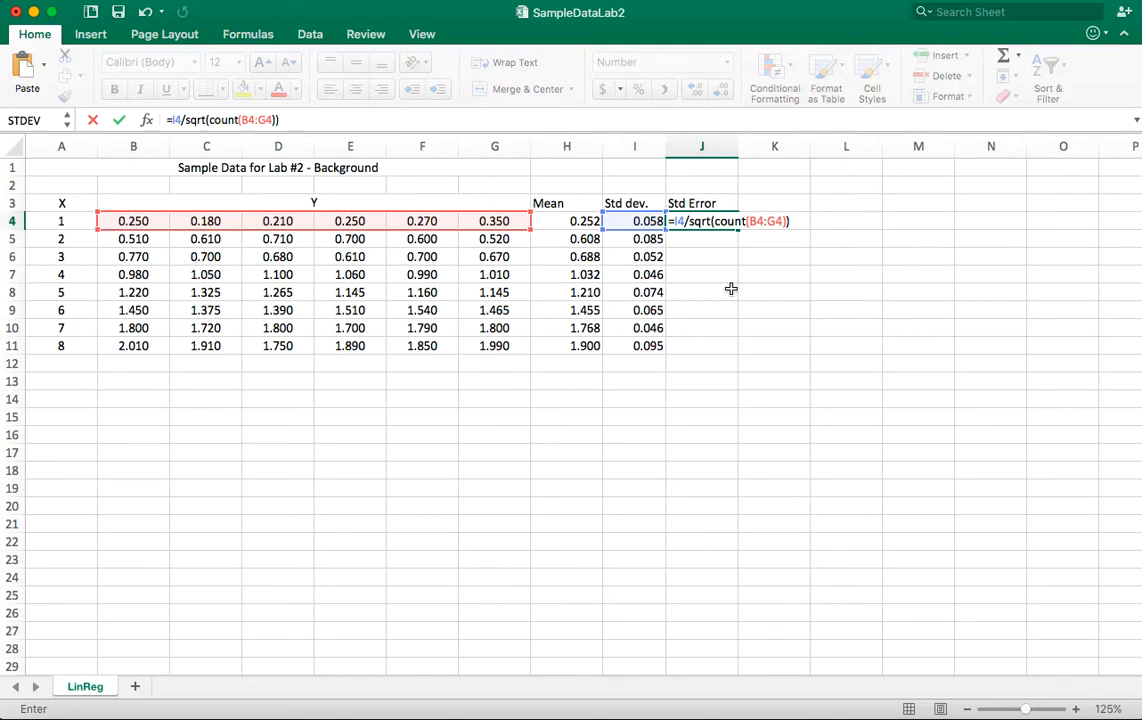
{"action": "key", "text": "Return"}
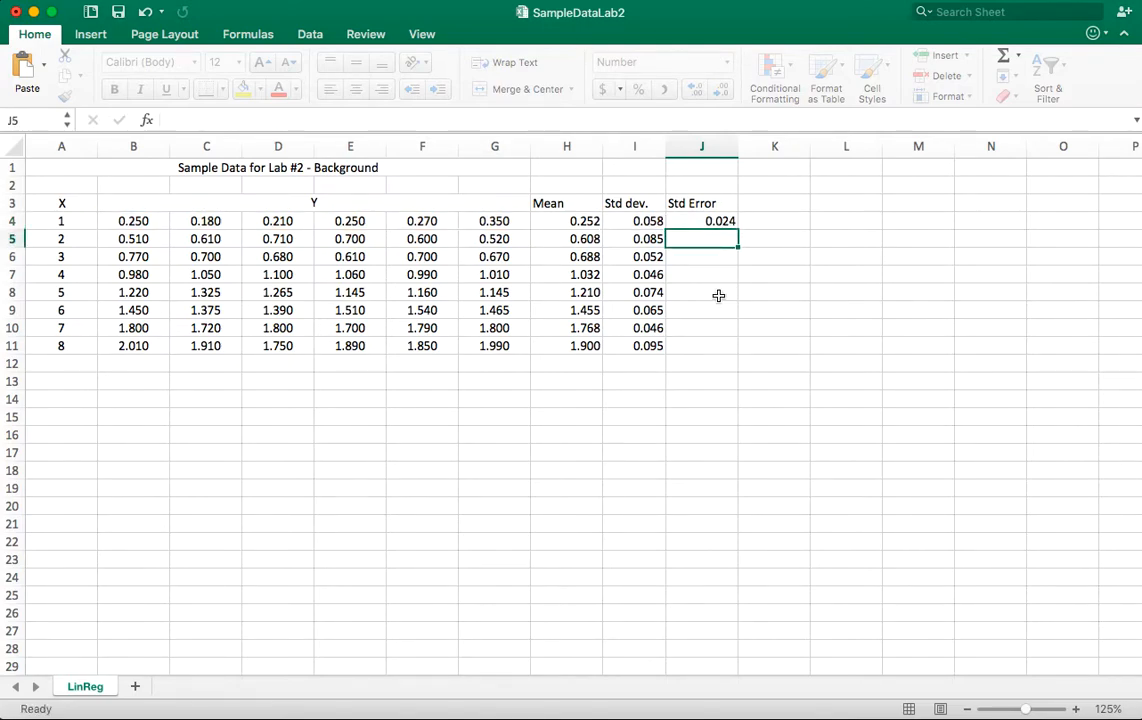
- Multiply the standard error formula in J4 by 2 and fill it down through J11
{"action": "left_click", "coordinate": [703, 221]}
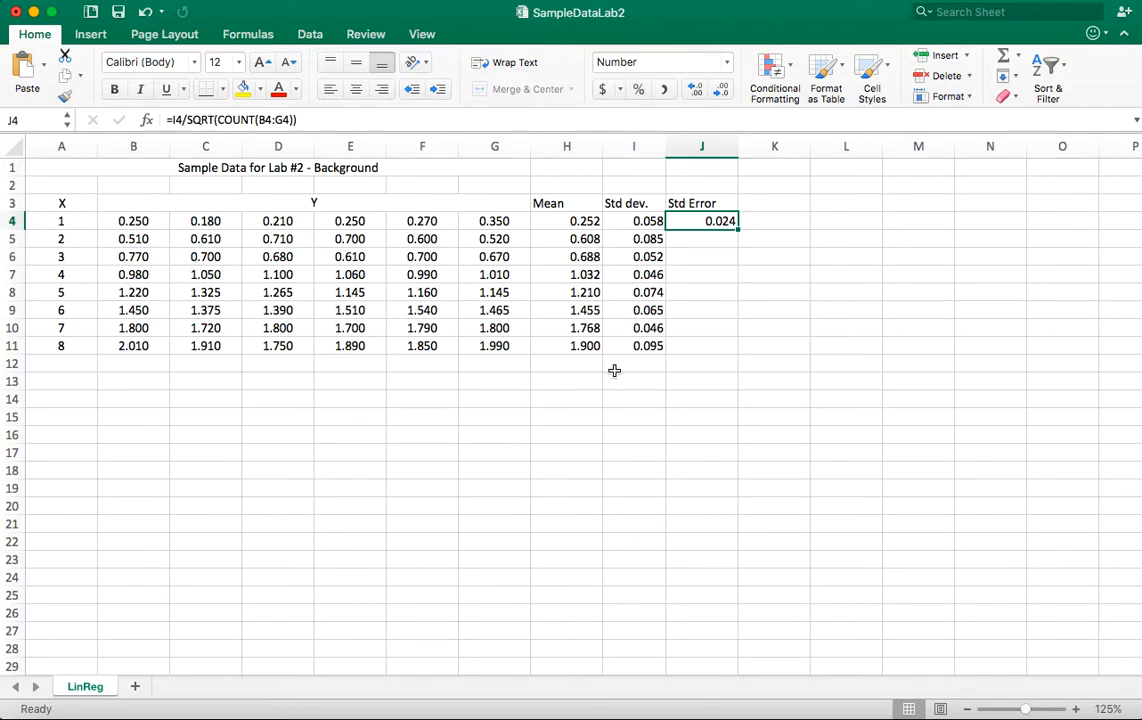
{"action": "left_click", "coordinate": [319, 121]}
{"action": "type", "text": "*"}
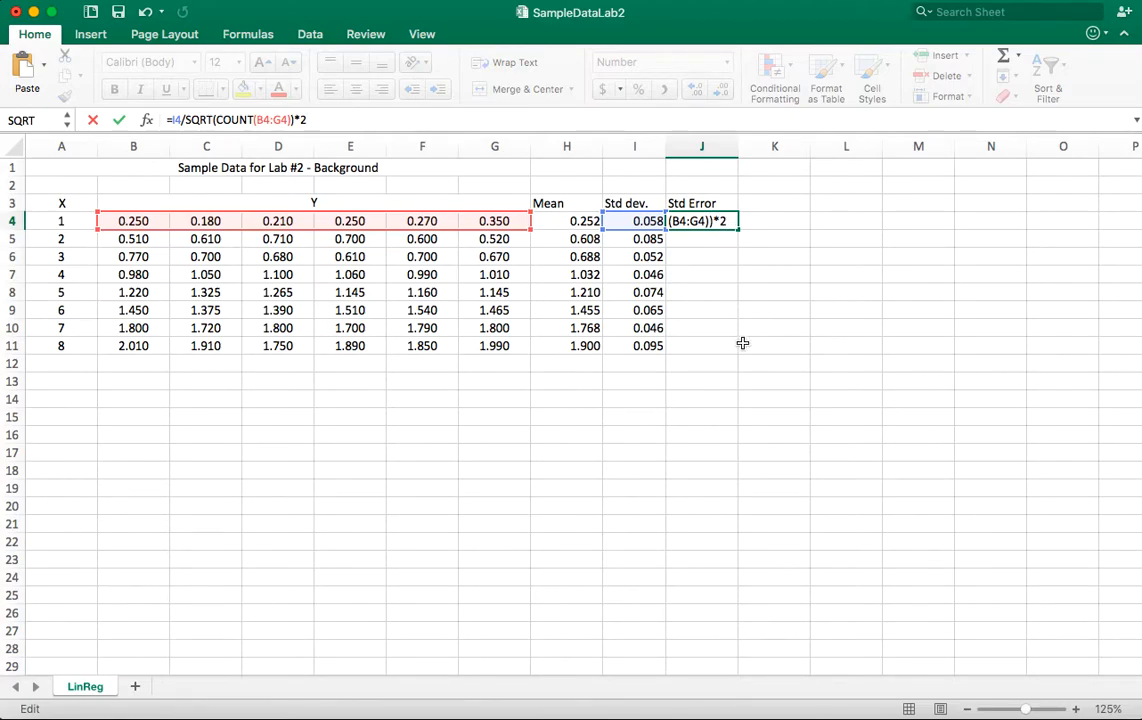
{"action": "key", "text": "Return"}
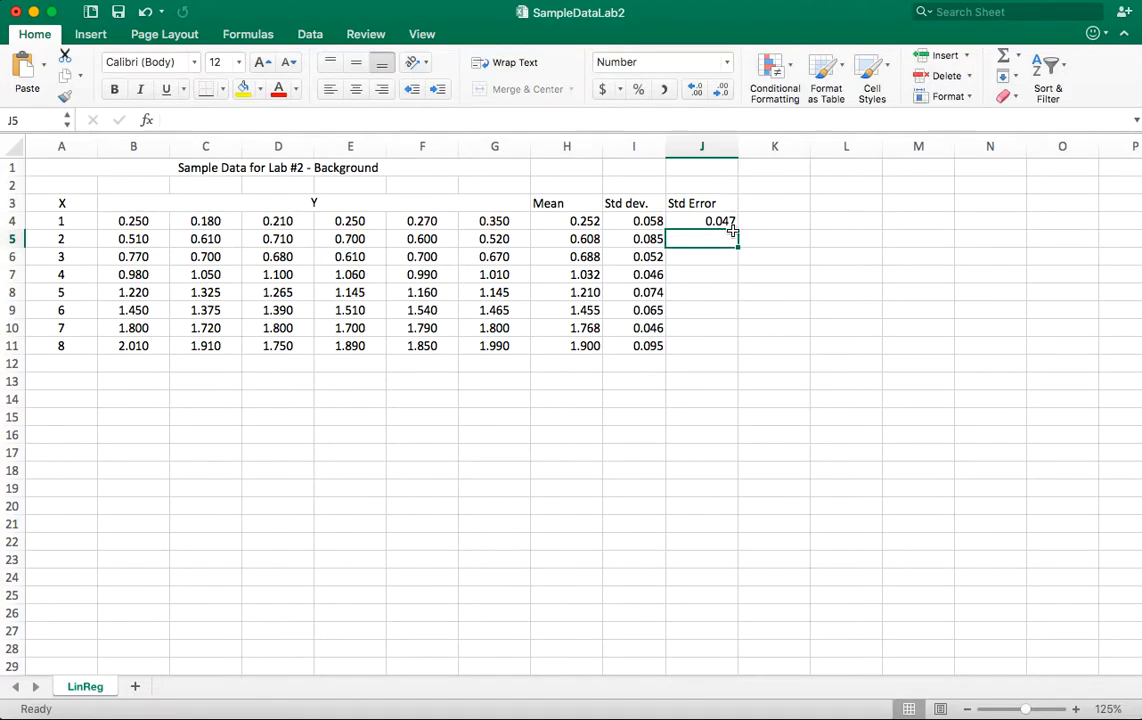
{"action": "left_click", "coordinate": [722, 221]}
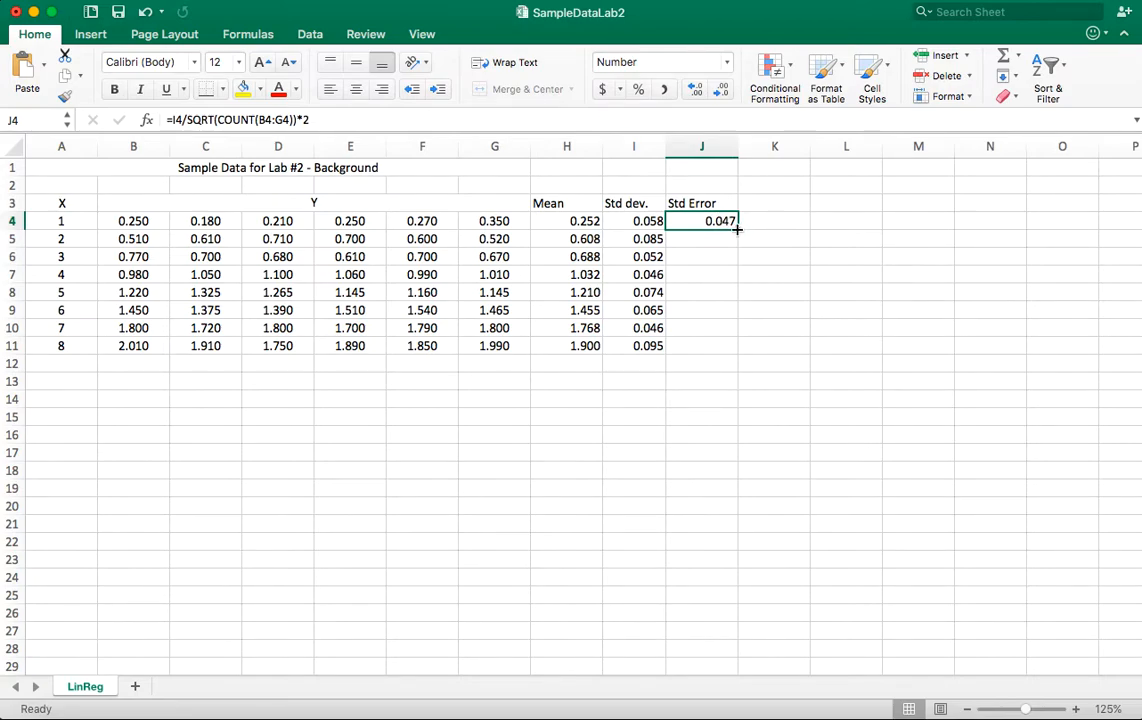
{"action": "left_click_drag", "start_coordinate": [737, 229], "coordinate": [713, 361]}
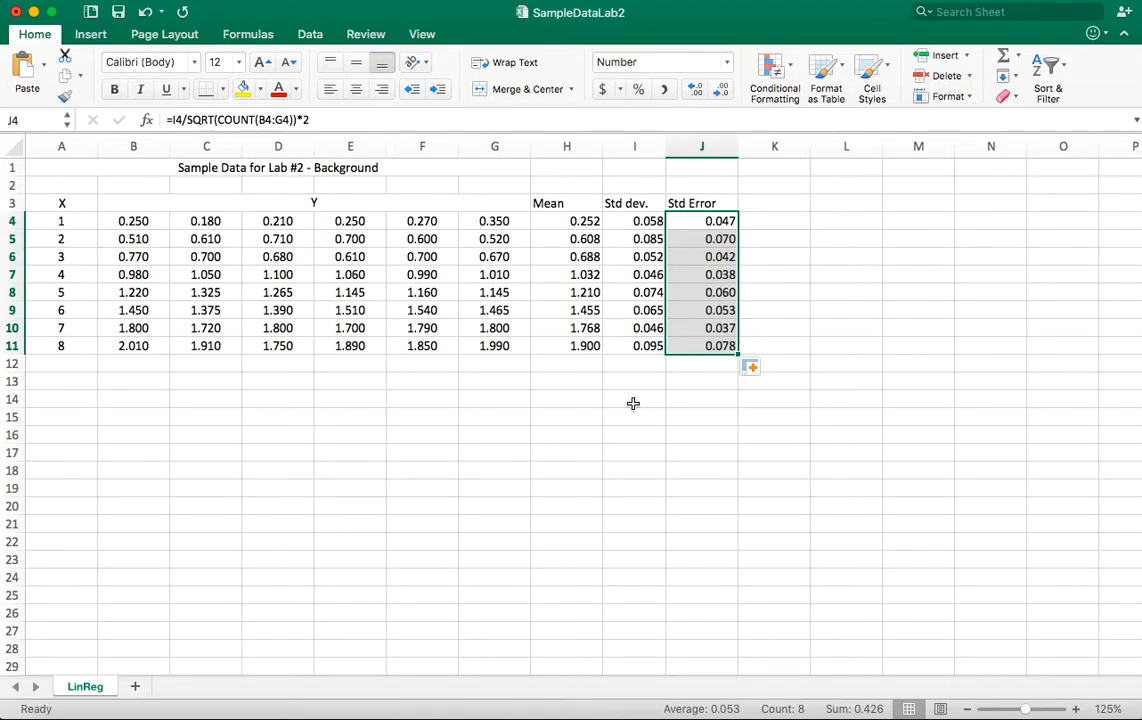
{"action": "left_click", "coordinate": [555, 434]}
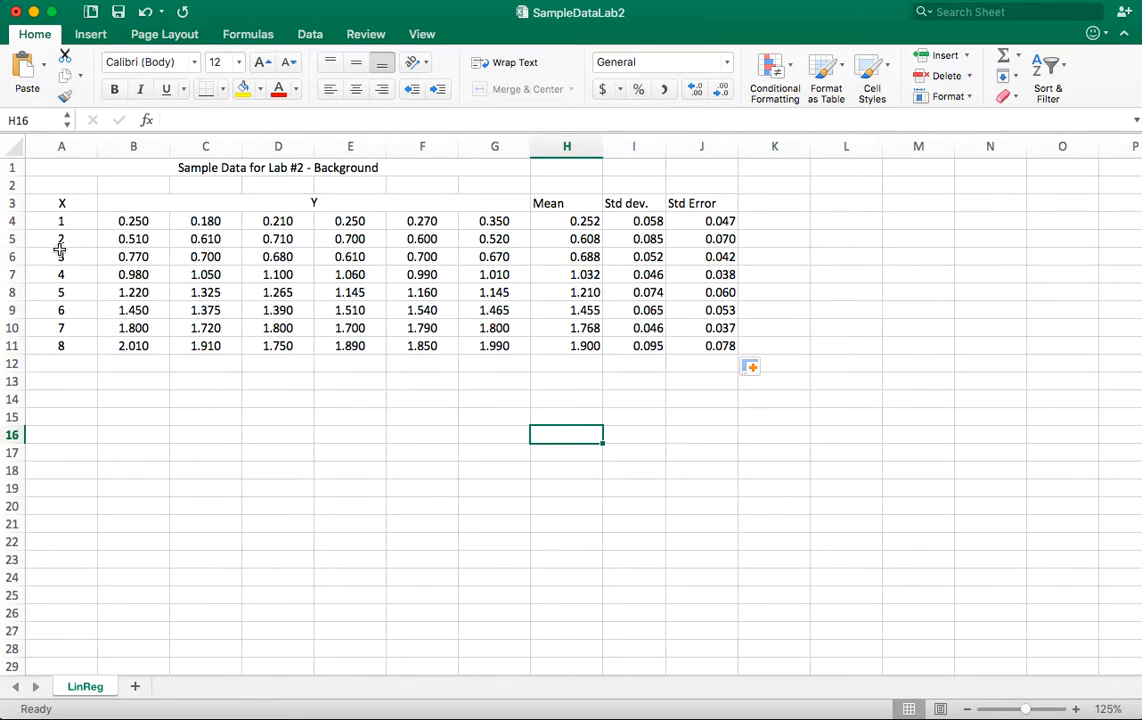
- Insert a markers-only scatter chart of the X values A4:A11 against the means H4:H11 and place it below the data table
{"action": "left_click_drag", "start_coordinate": [71, 219], "coordinate": [66, 346]}
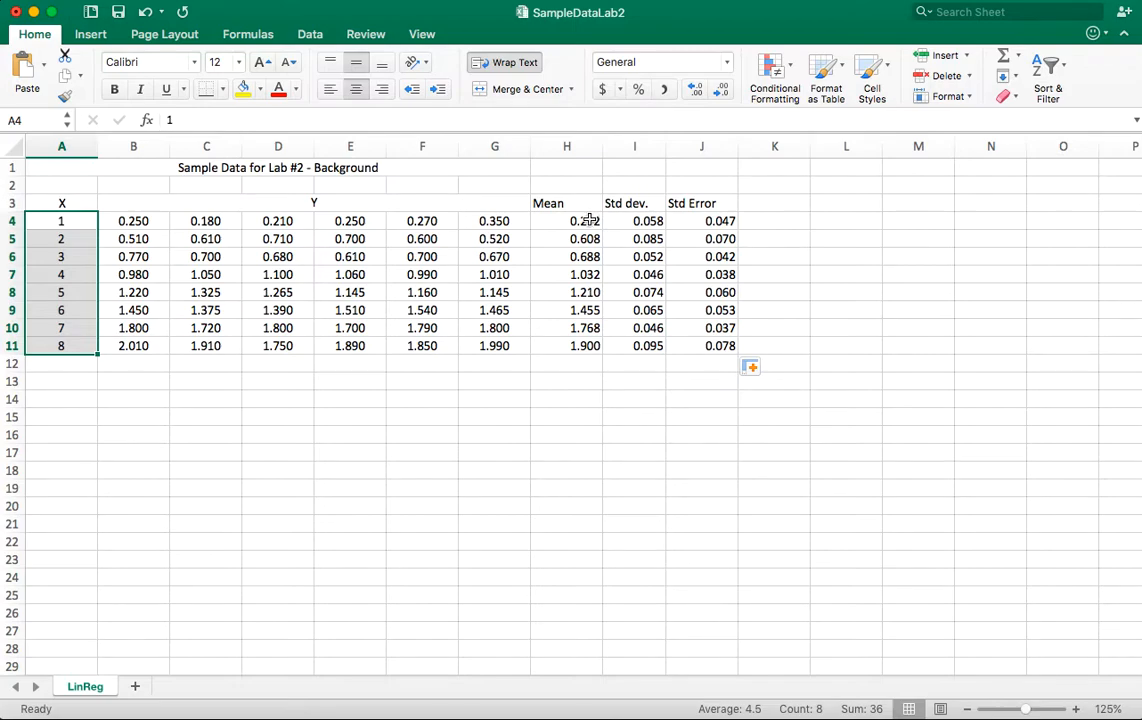
{"action": "left_click_drag", "start_coordinate": [580, 221], "coordinate": [576, 347]}
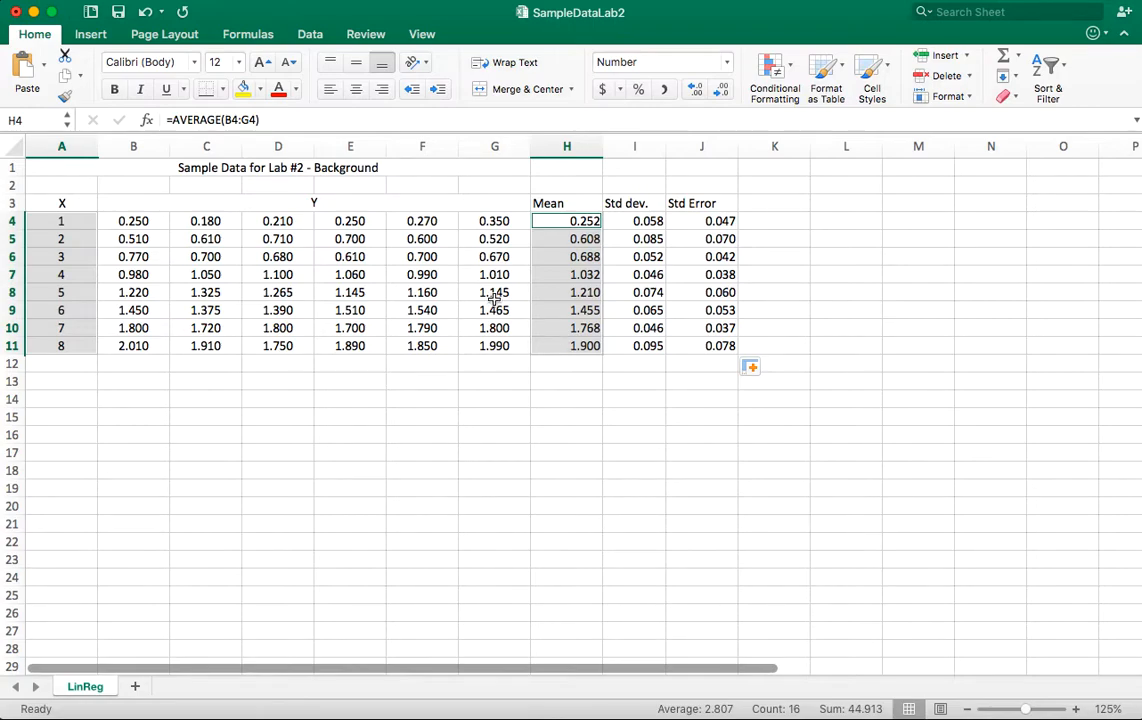
{"action": "left_click", "coordinate": [90, 36]}
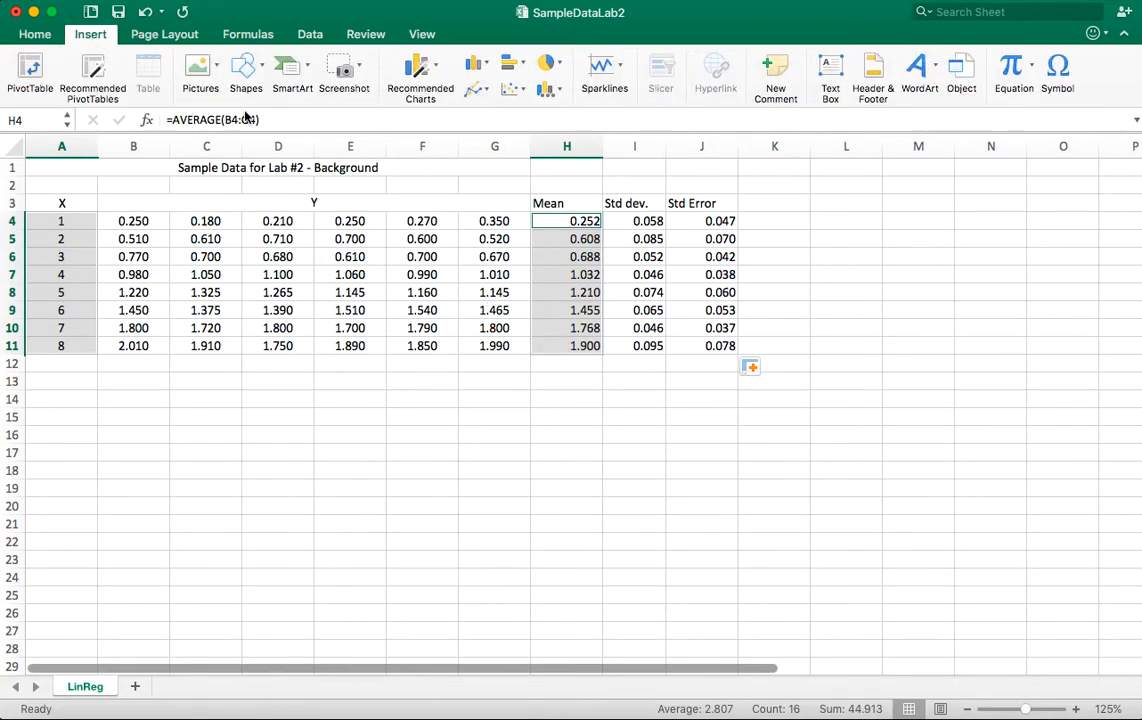
{"action": "left_click", "coordinate": [516, 91]}
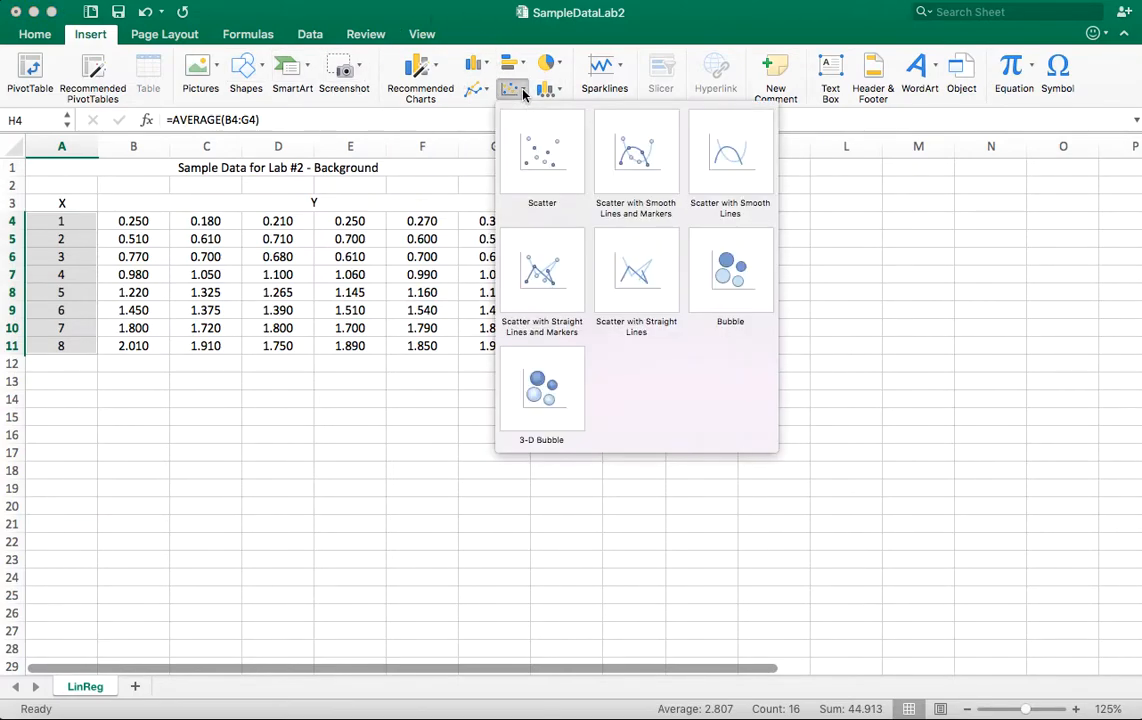
{"action": "left_click", "coordinate": [540, 161]}
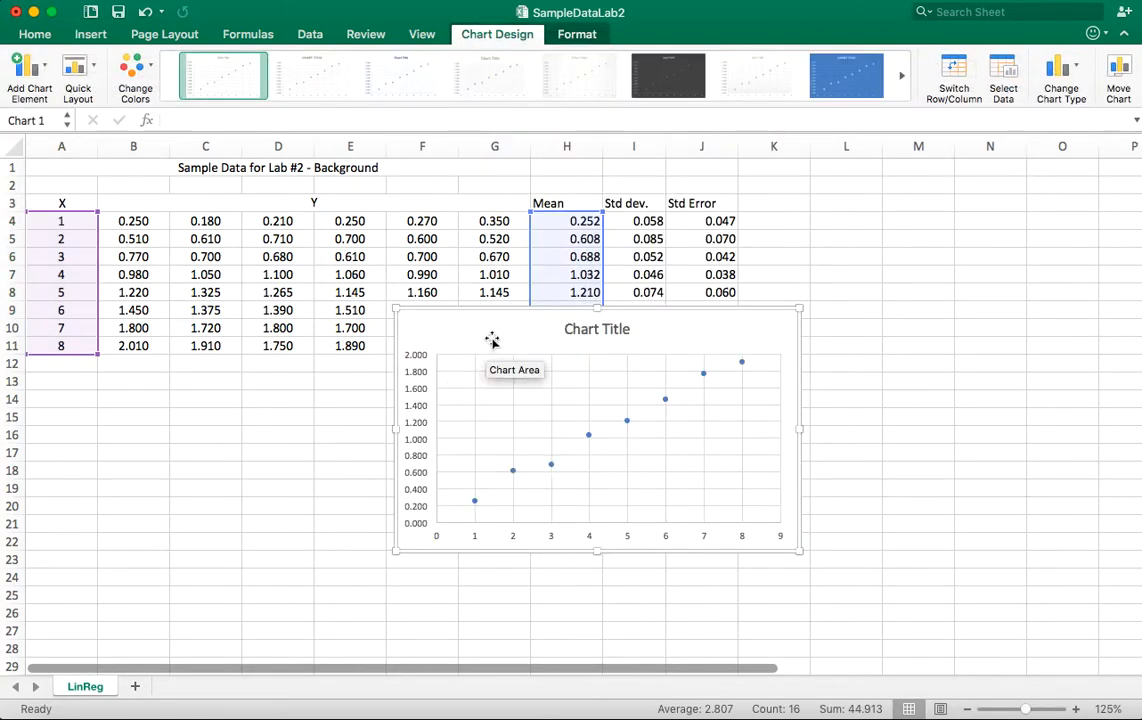
{"action": "left_click_drag", "start_coordinate": [507, 305], "coordinate": [418, 382]}
{"action": "left_click_drag", "start_coordinate": [509, 334], "coordinate": [367, 403]}
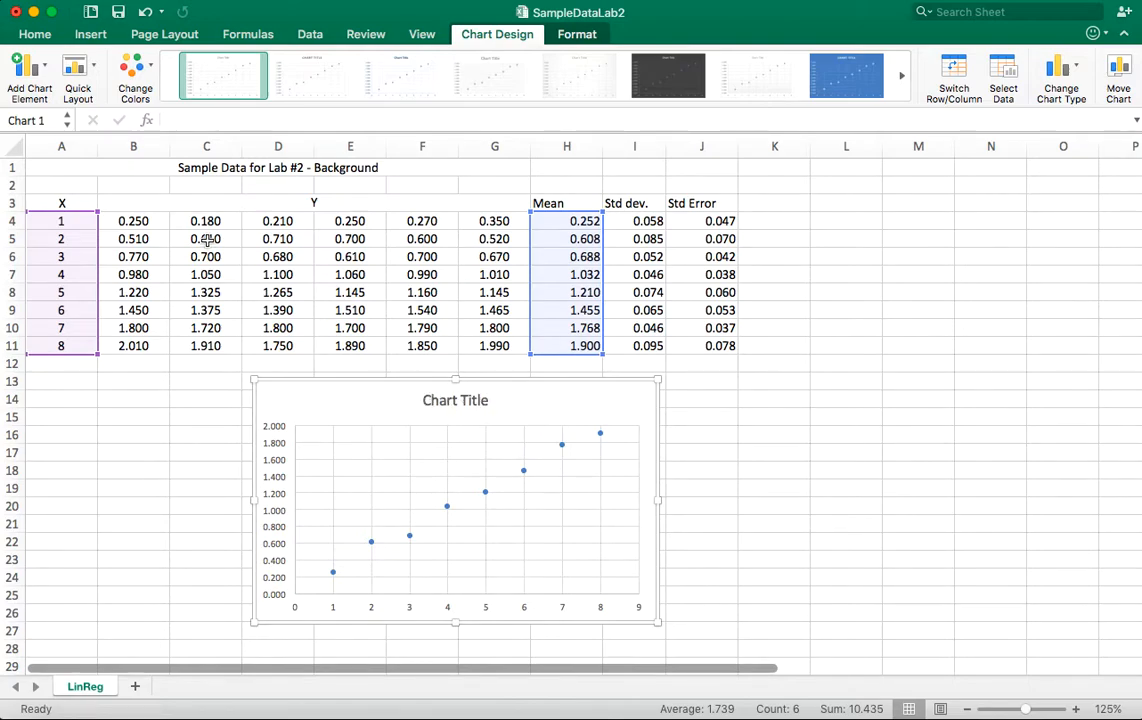
- Add a linear trendline to the scatter chart with its equation and R-squared value displayed on the chart
{"action": "left_click", "coordinate": [47, 60]}
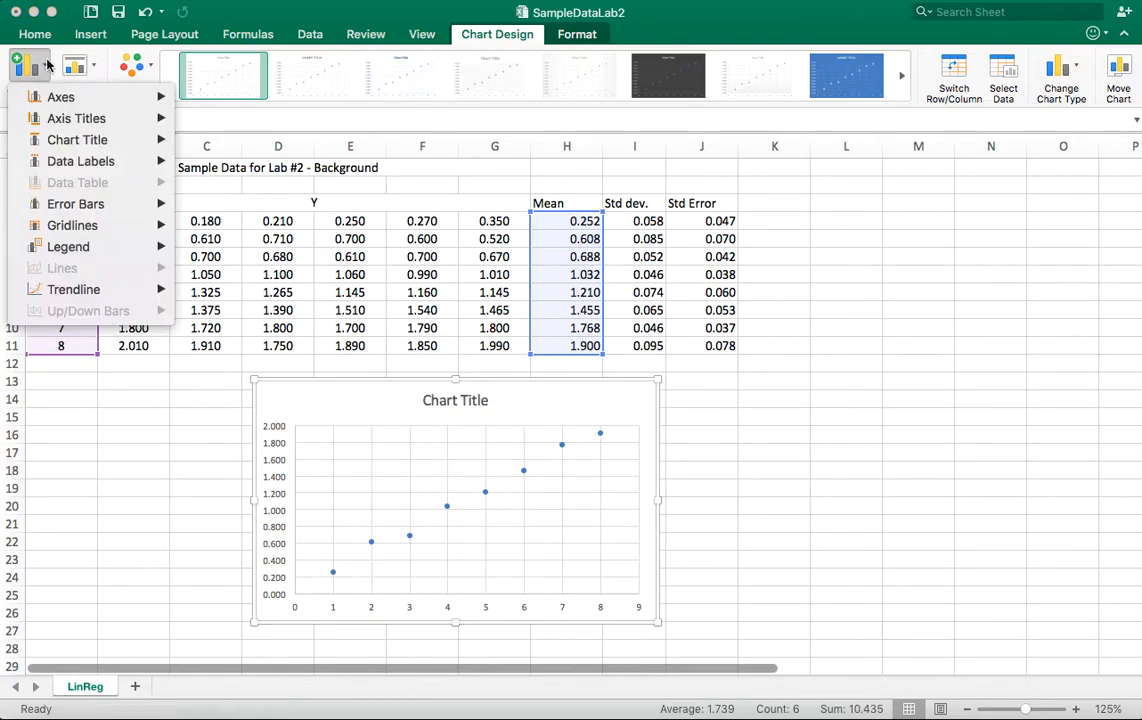
{"action": "mouse_move", "coordinate": [56, 118]}
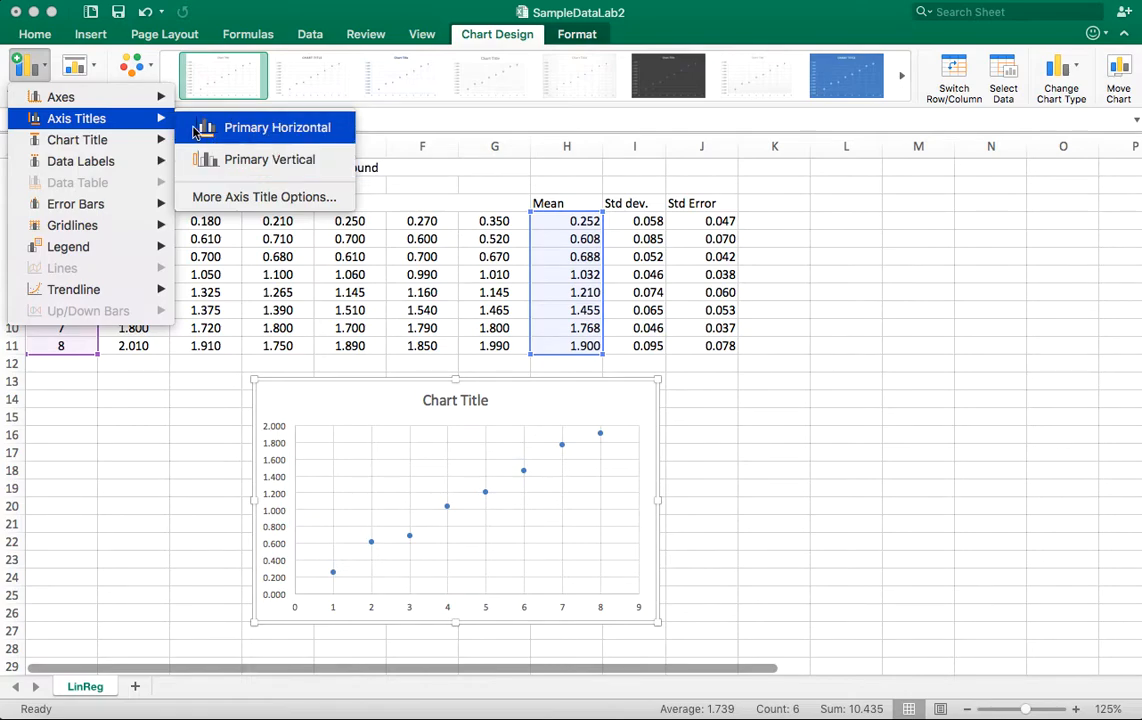
{"action": "mouse_move", "coordinate": [115, 141]}
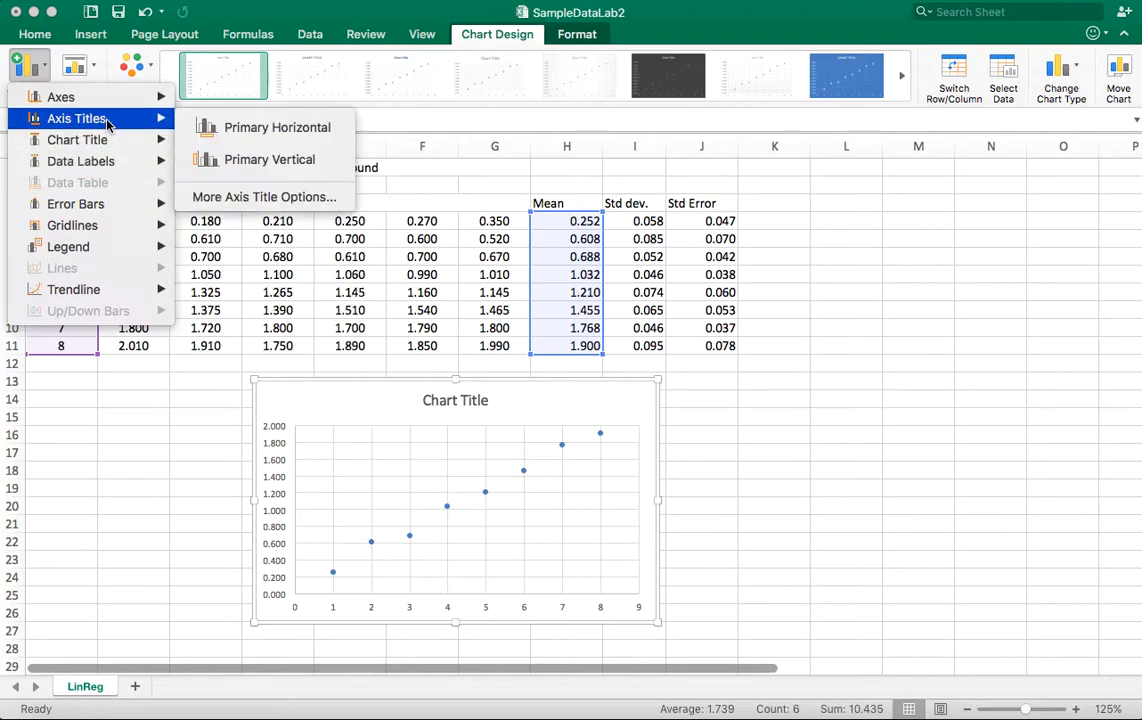
{"action": "mouse_move", "coordinate": [84, 251]}
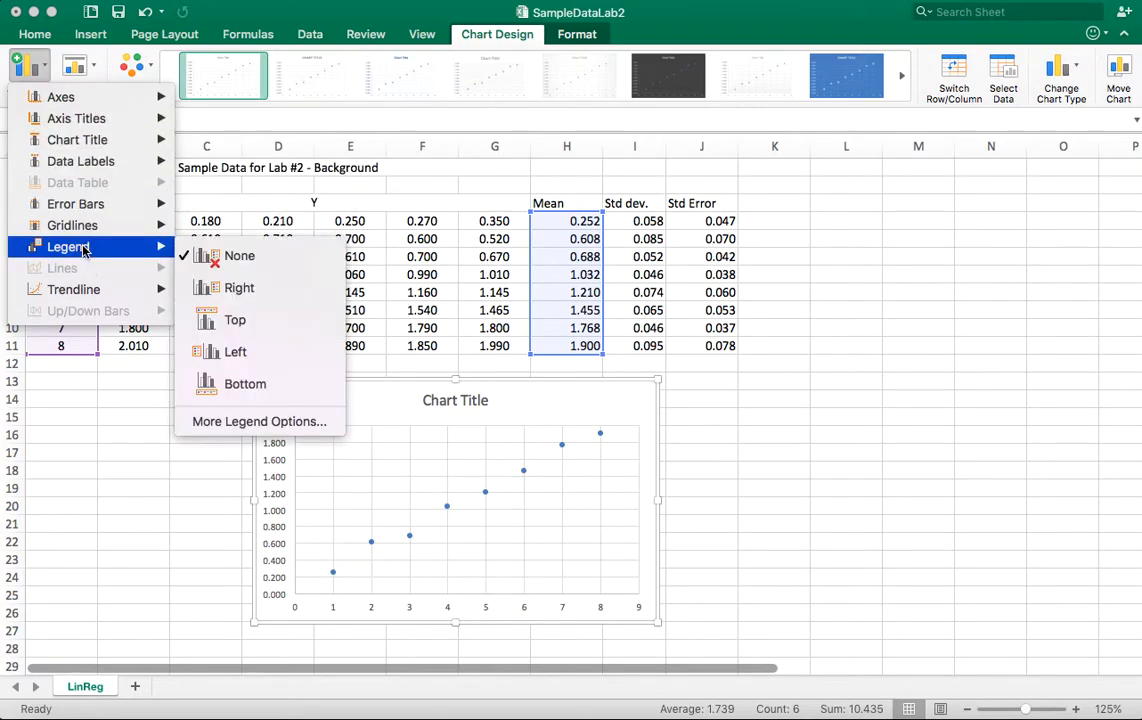
{"action": "mouse_move", "coordinate": [80, 296]}
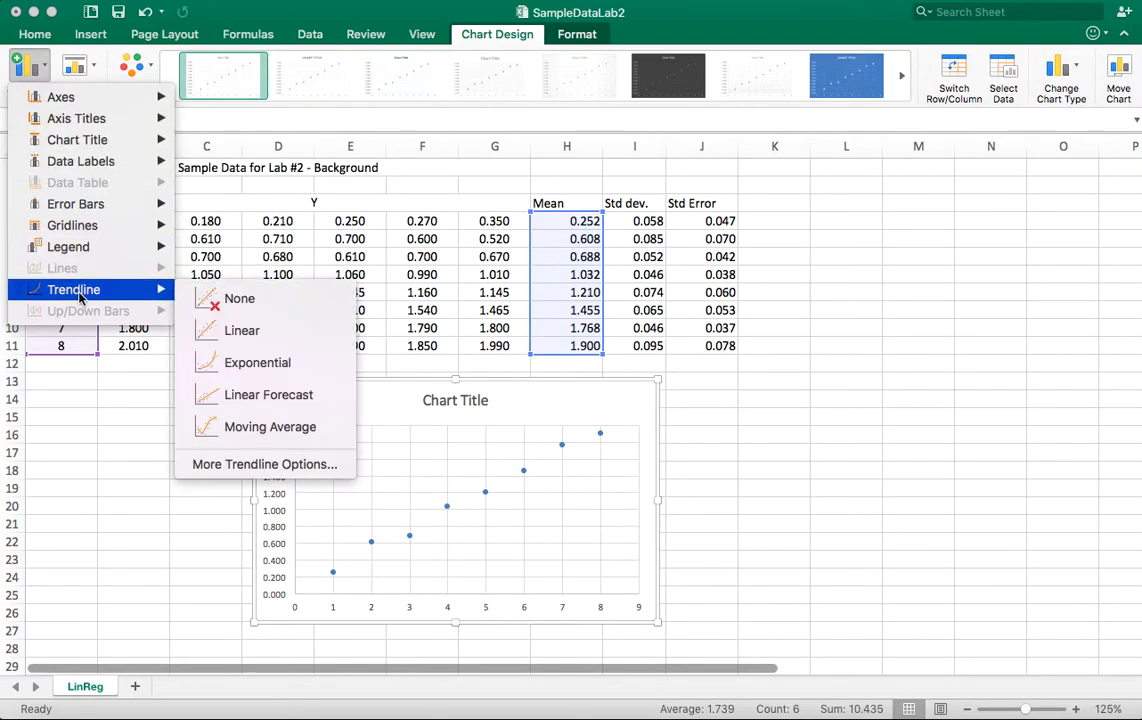
{"action": "left_click", "coordinate": [239, 465]}
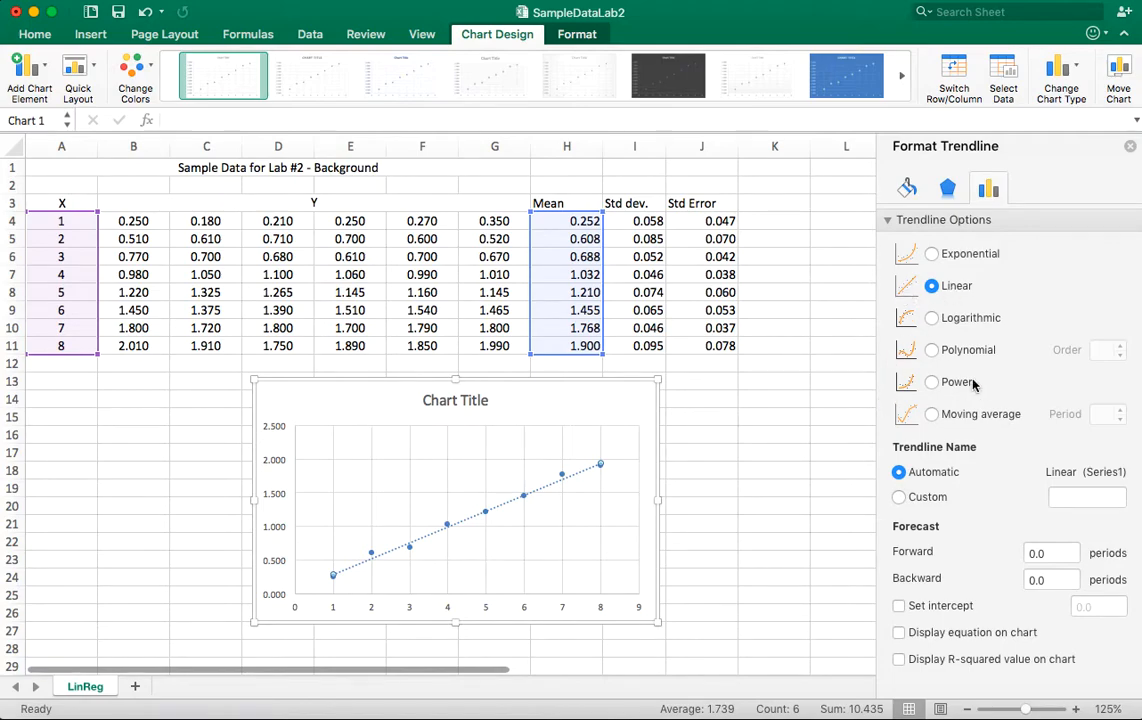
{"action": "left_click", "coordinate": [898, 633]}
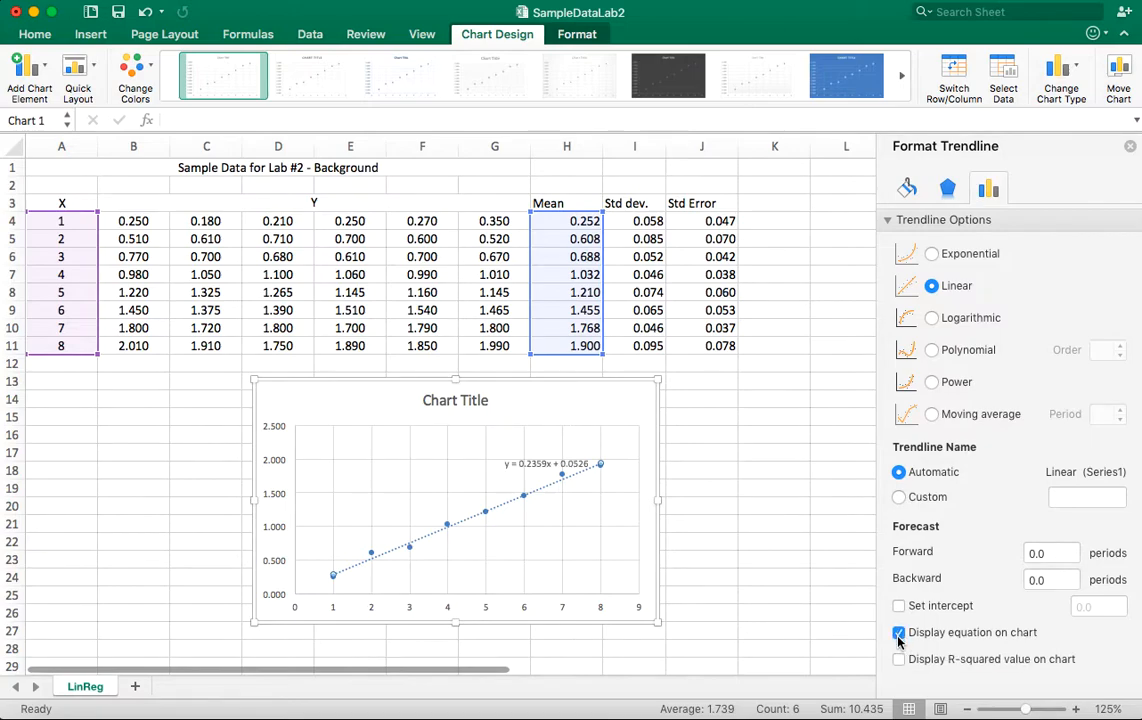
{"action": "left_click", "coordinate": [898, 660]}
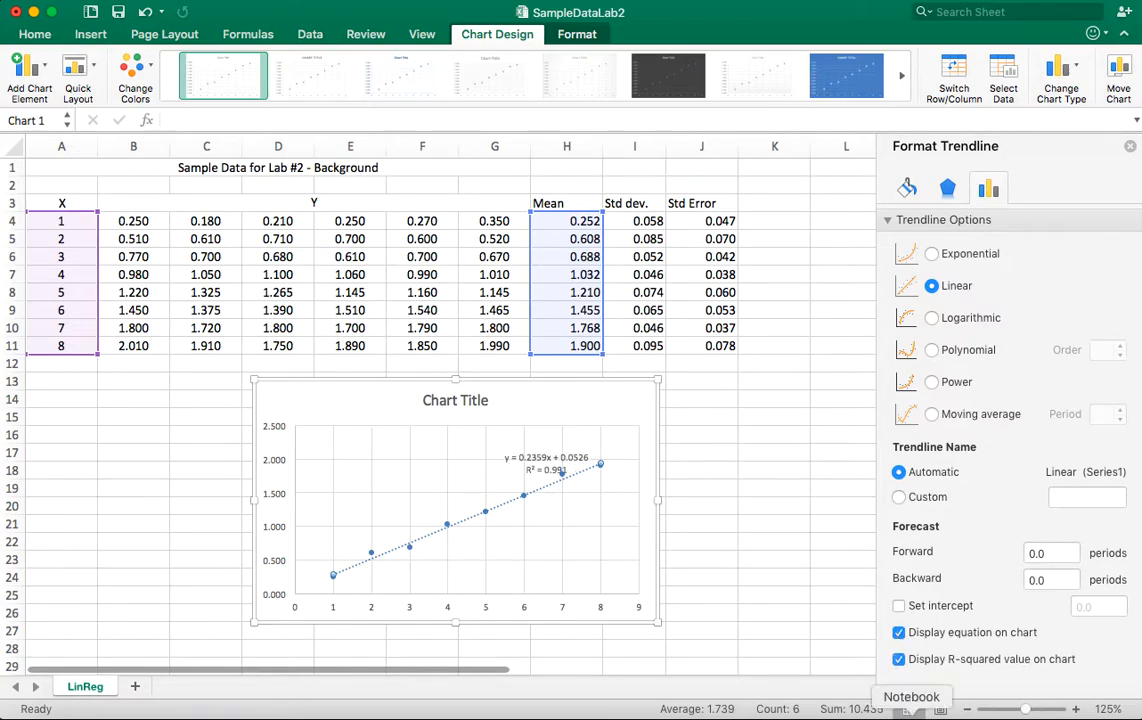
{"action": "left_click", "coordinate": [1130, 148]}
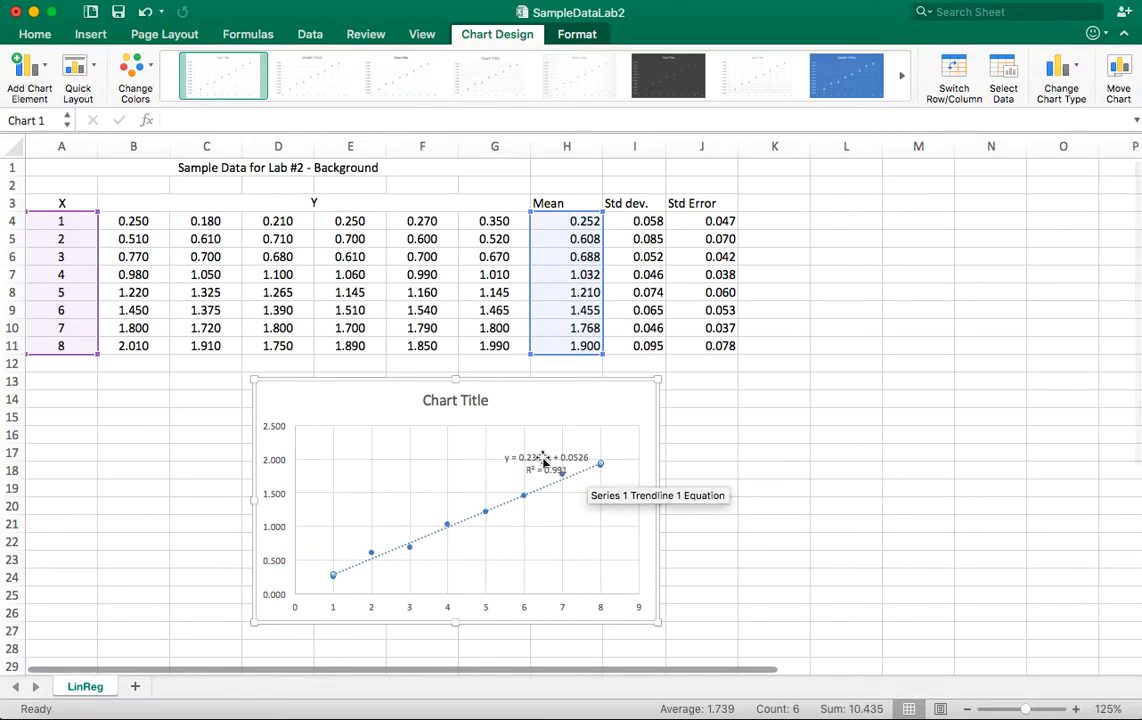
- Move the trendline equation label to the plot area's empty upper-left corner and give it the black outline shape style
{"action": "left_click_drag", "start_coordinate": [543, 460], "coordinate": [356, 451]}
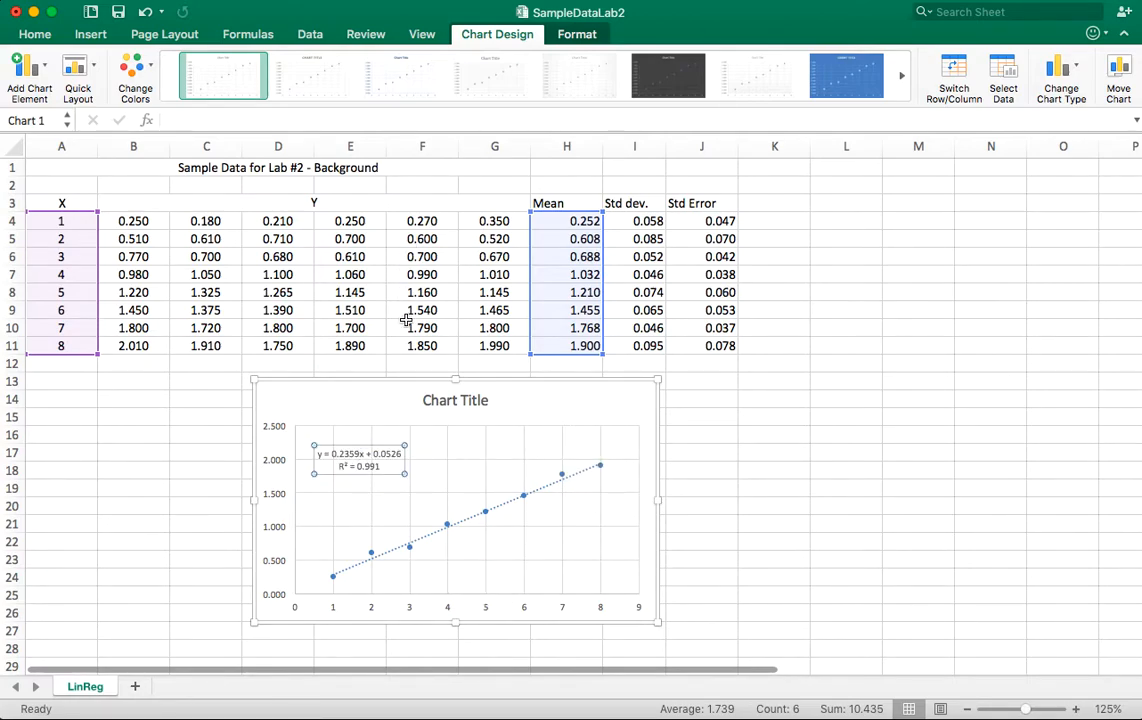
{"action": "left_click", "coordinate": [578, 35]}
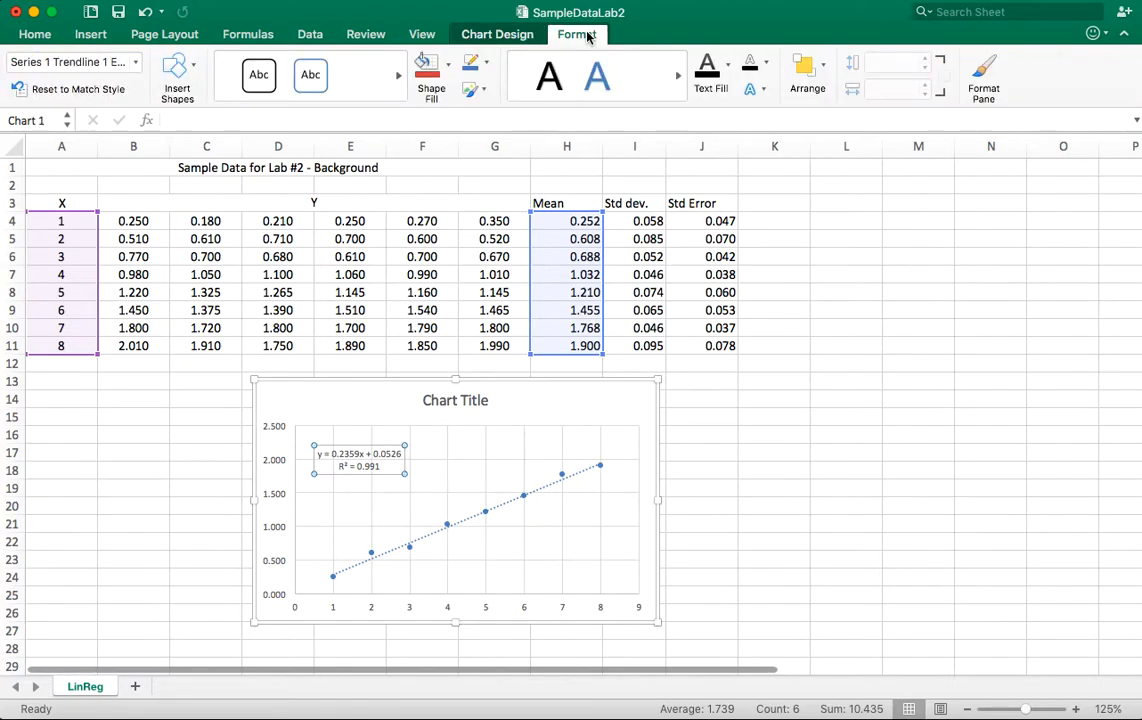
{"action": "left_click", "coordinate": [260, 85]}
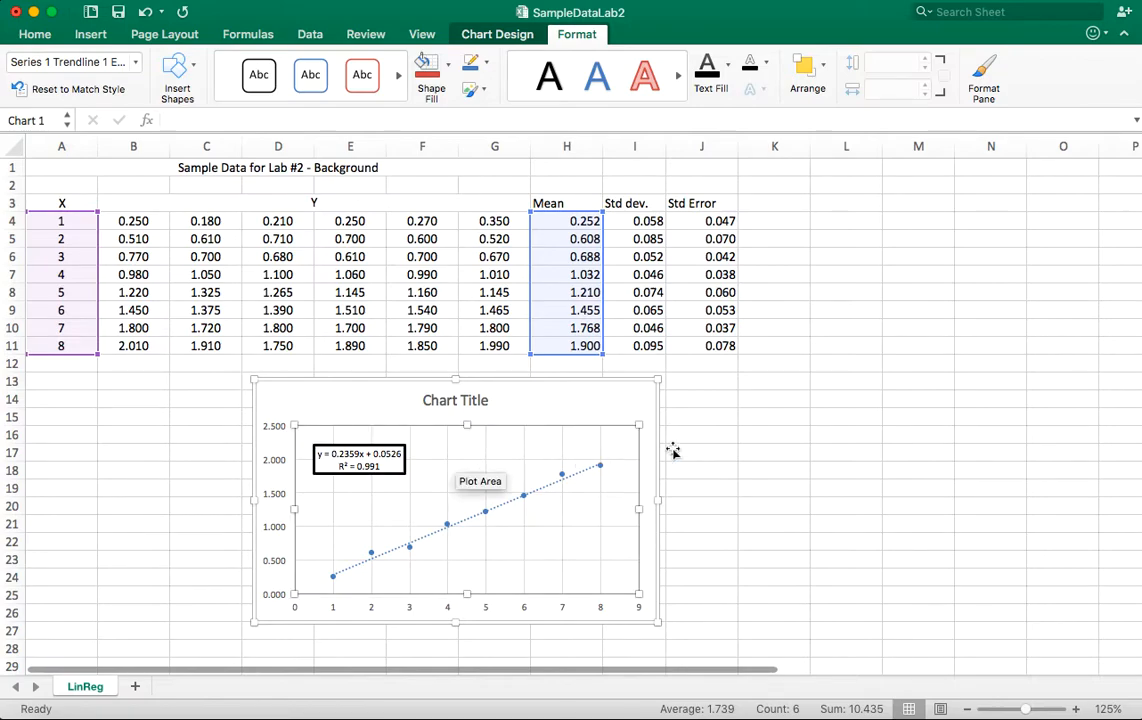
{"action": "left_click", "coordinate": [640, 453]}
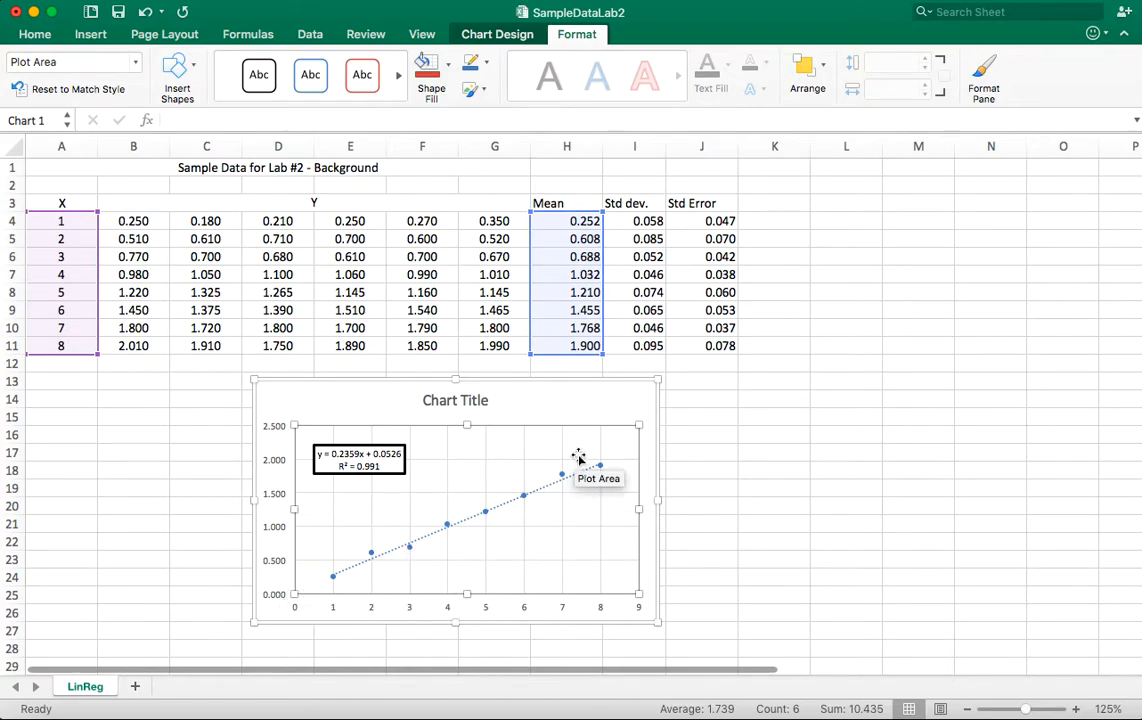
- Add error bars to the mean data series in the scatter chart and open their formatting options
{"action": "left_click", "coordinate": [410, 553]}
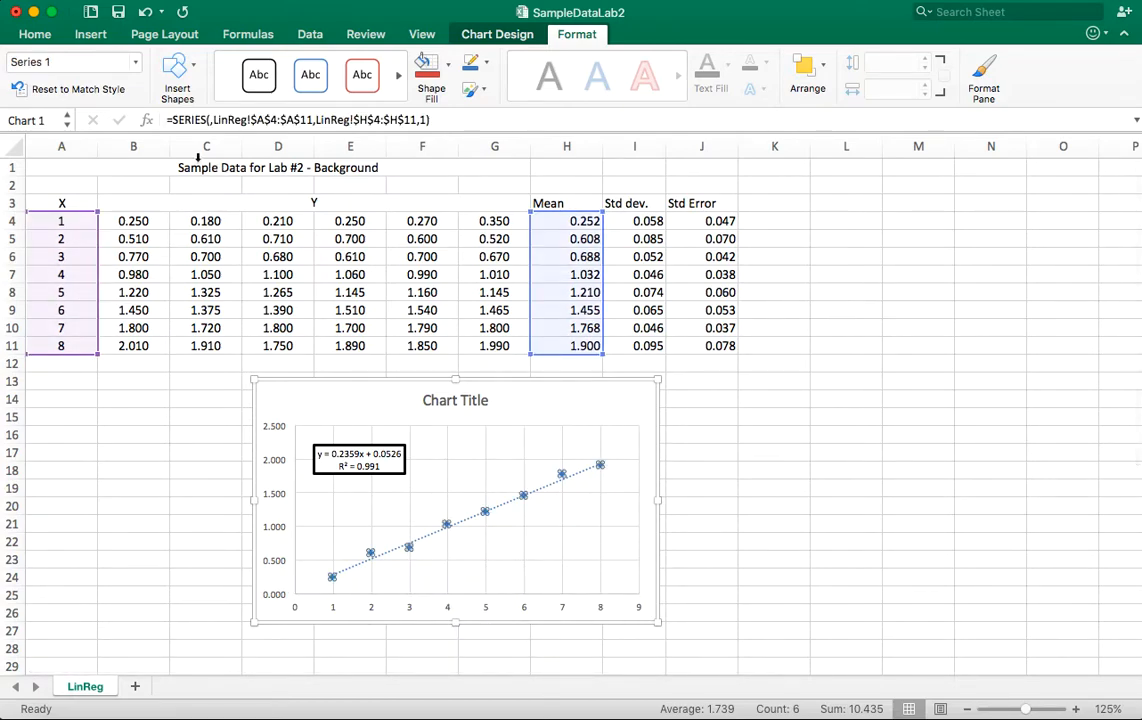
{"action": "left_click", "coordinate": [515, 37]}
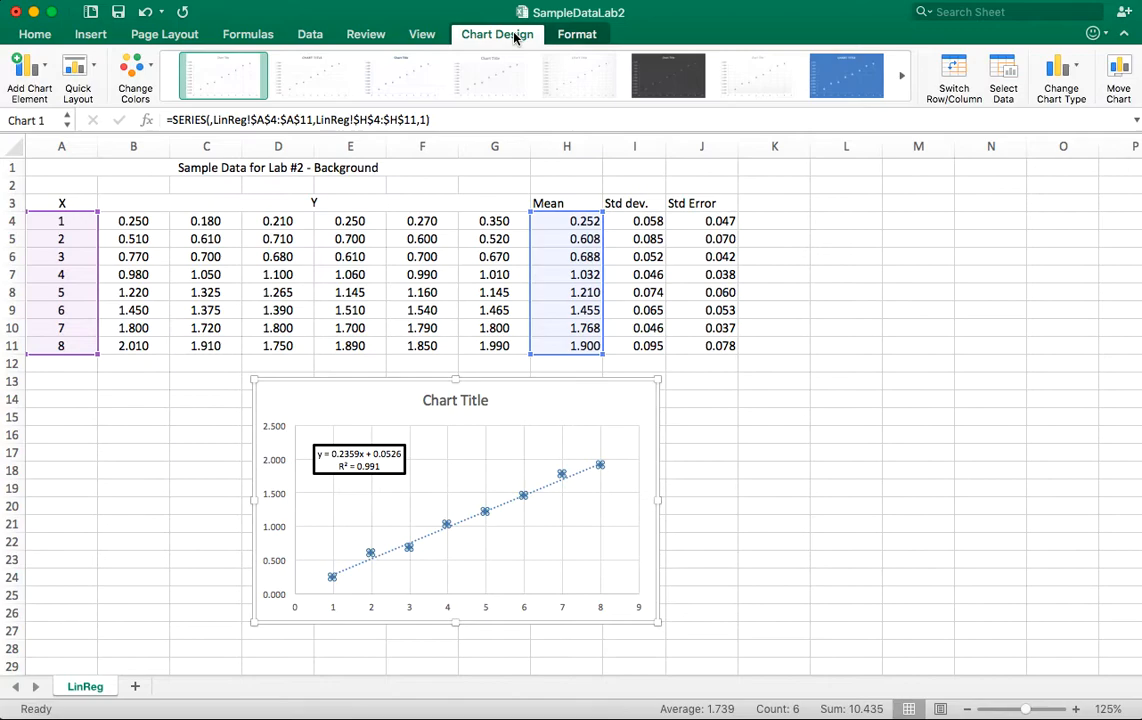
{"action": "left_click", "coordinate": [44, 68]}
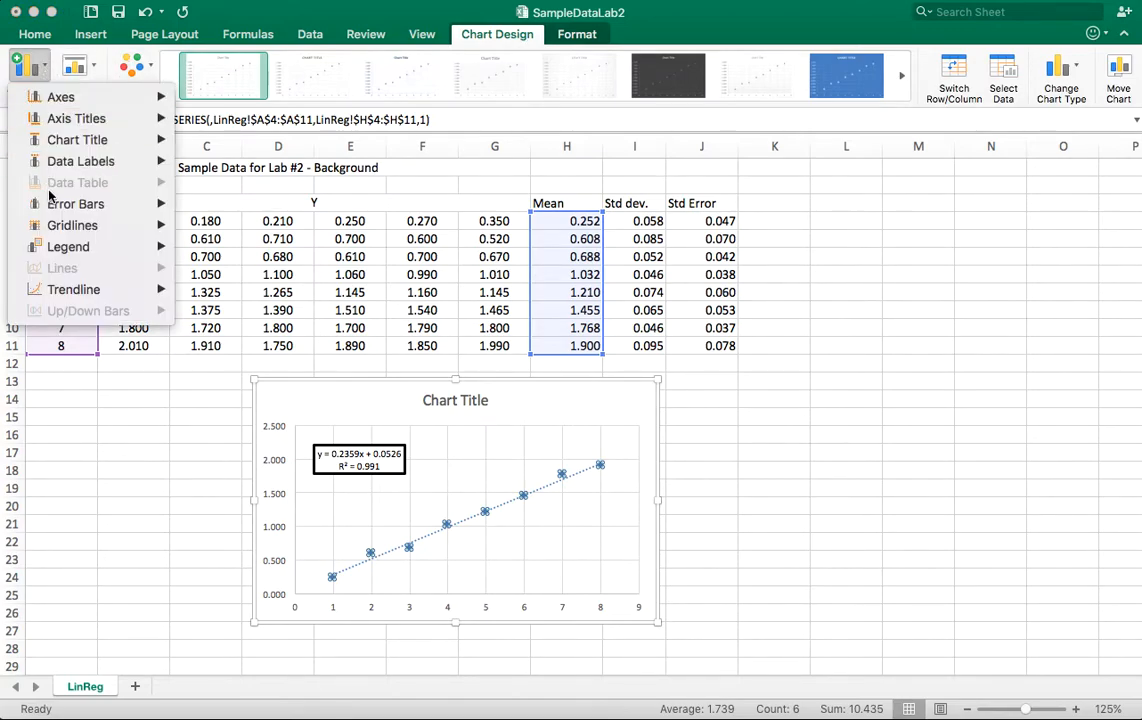
{"action": "mouse_move", "coordinate": [56, 209]}
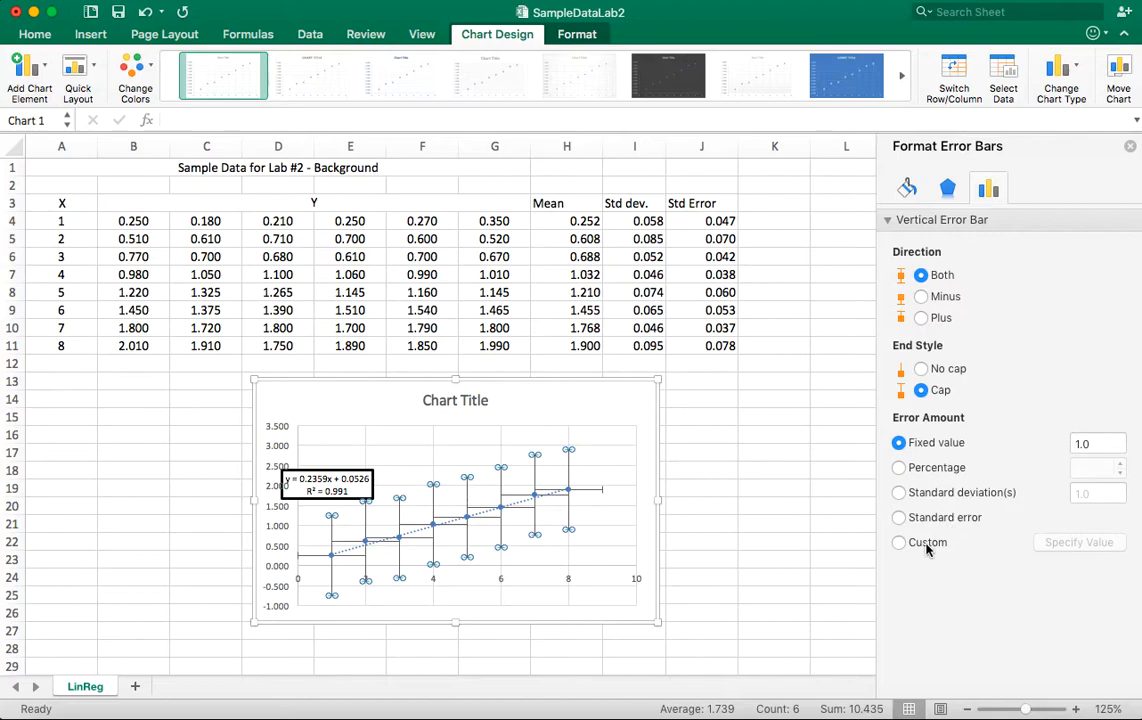
- Give the vertical error bars custom amounts, using the Std Error range J4:J11 for both positive and negative error values
{"action": "left_click", "coordinate": [898, 550]}
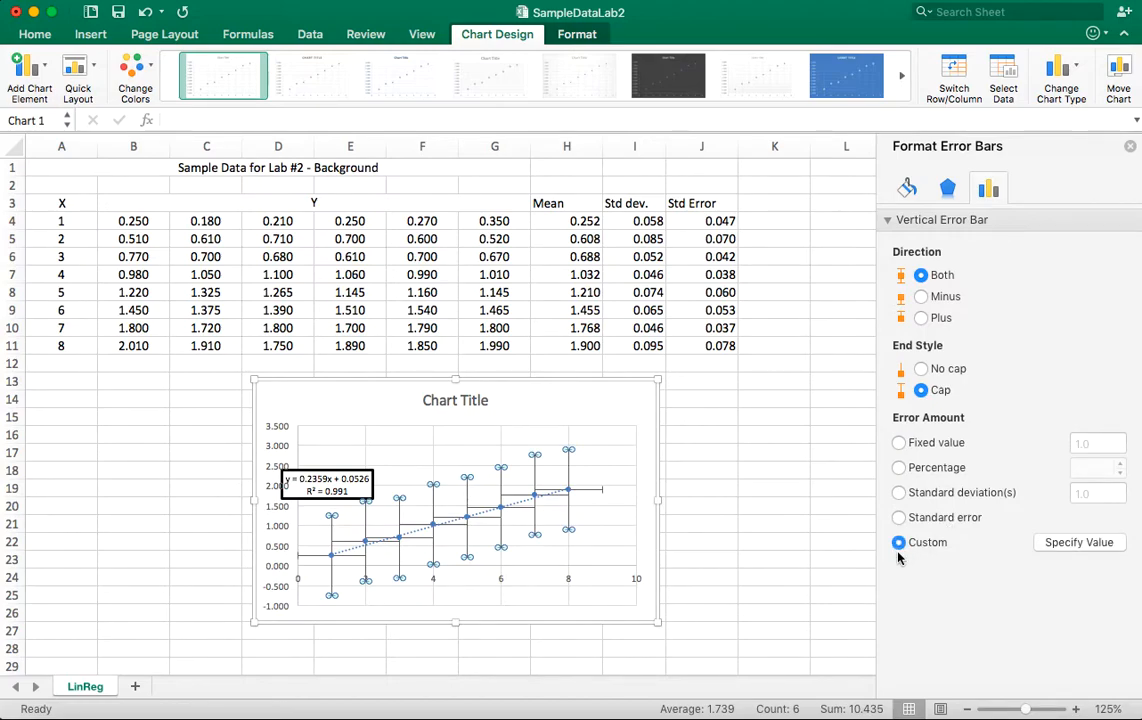
{"action": "left_click", "coordinate": [1088, 545]}
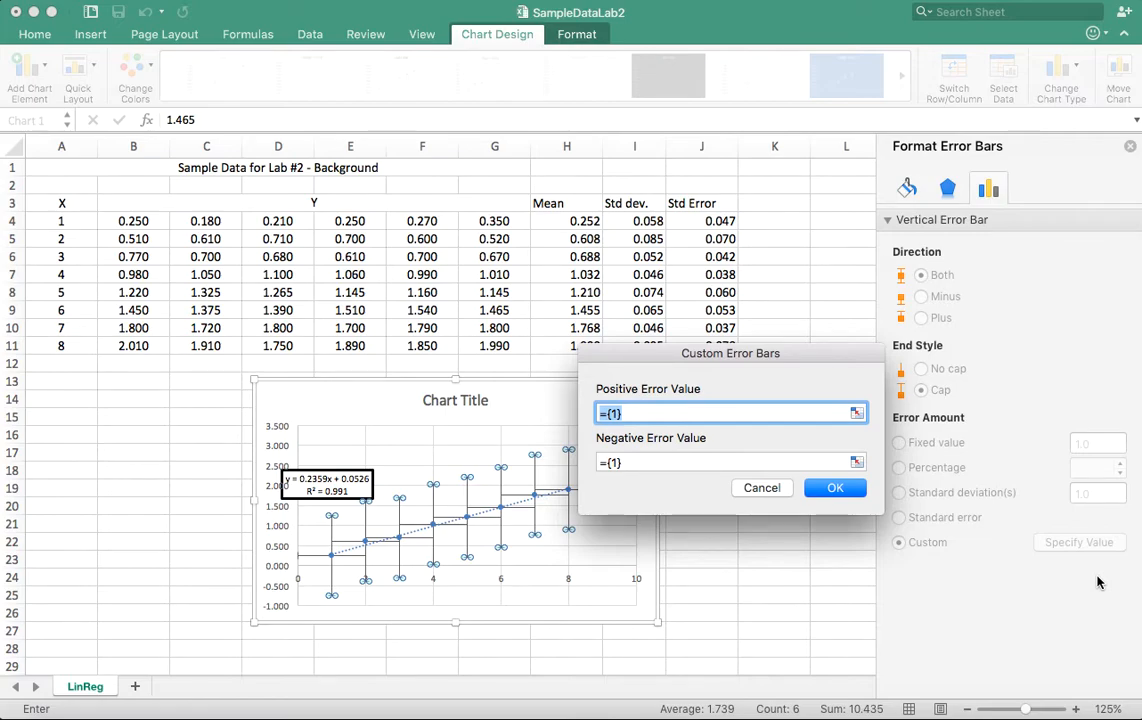
{"action": "left_click_drag", "start_coordinate": [822, 360], "coordinate": [775, 431]}
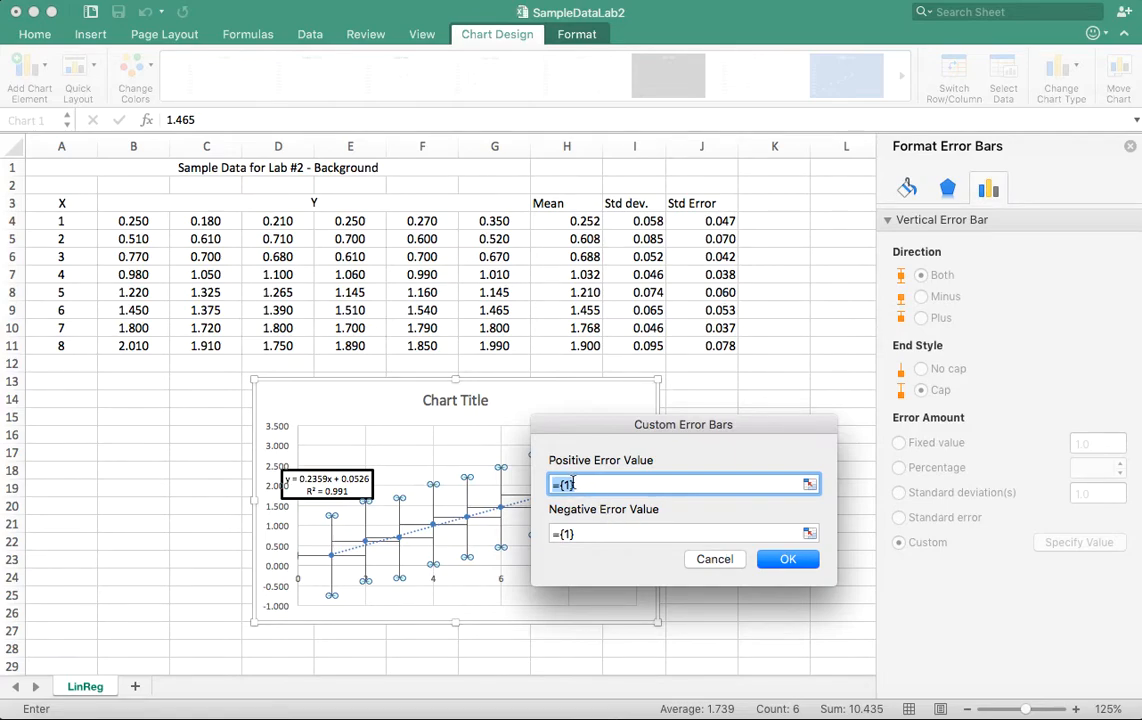
{"action": "left_click", "coordinate": [810, 485]}
{"action": "left_click_drag", "start_coordinate": [727, 221], "coordinate": [731, 347]}
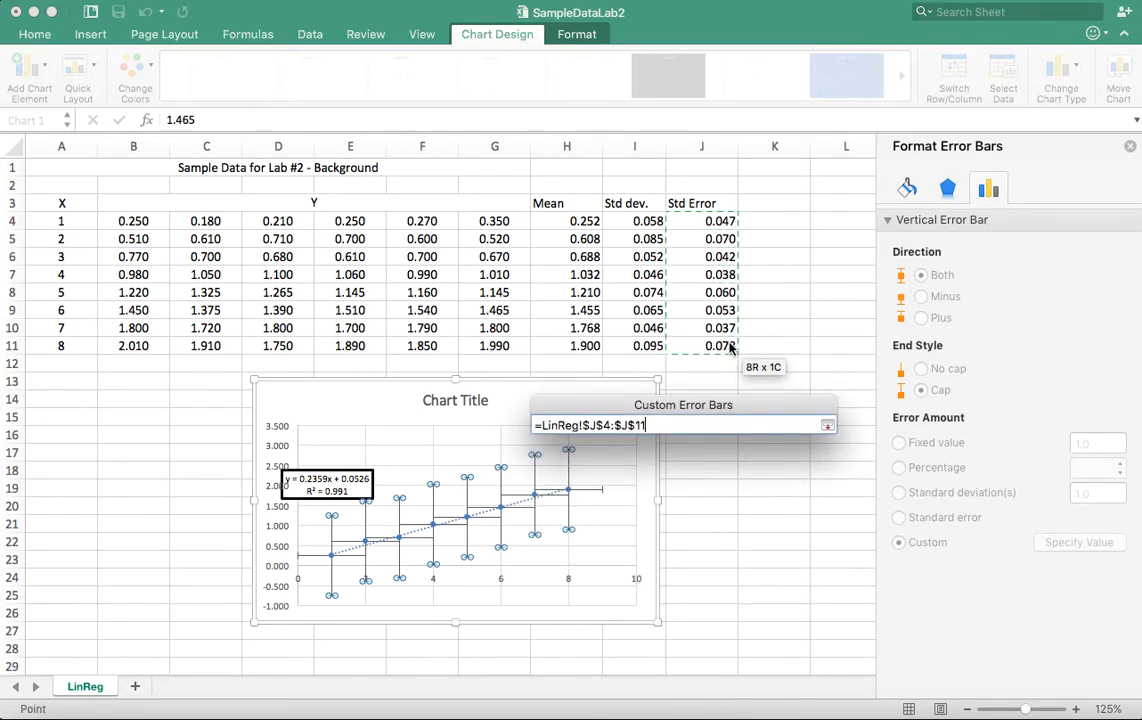
{"action": "left_click", "coordinate": [827, 425]}
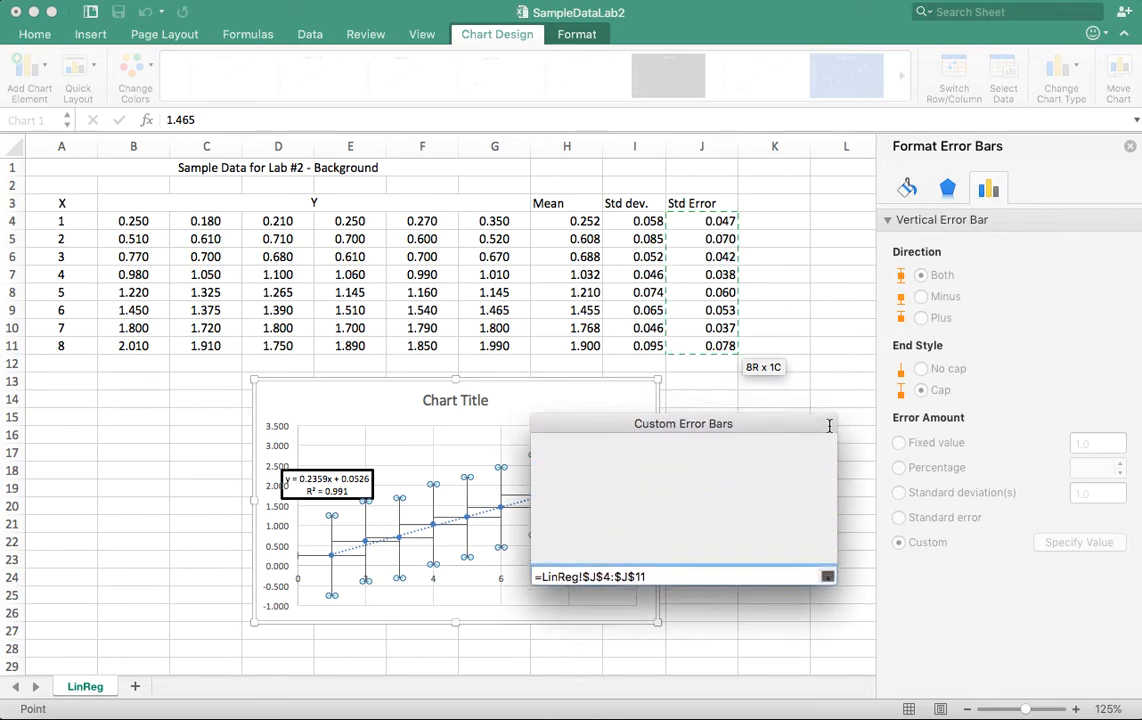
{"action": "left_click", "coordinate": [809, 528]}
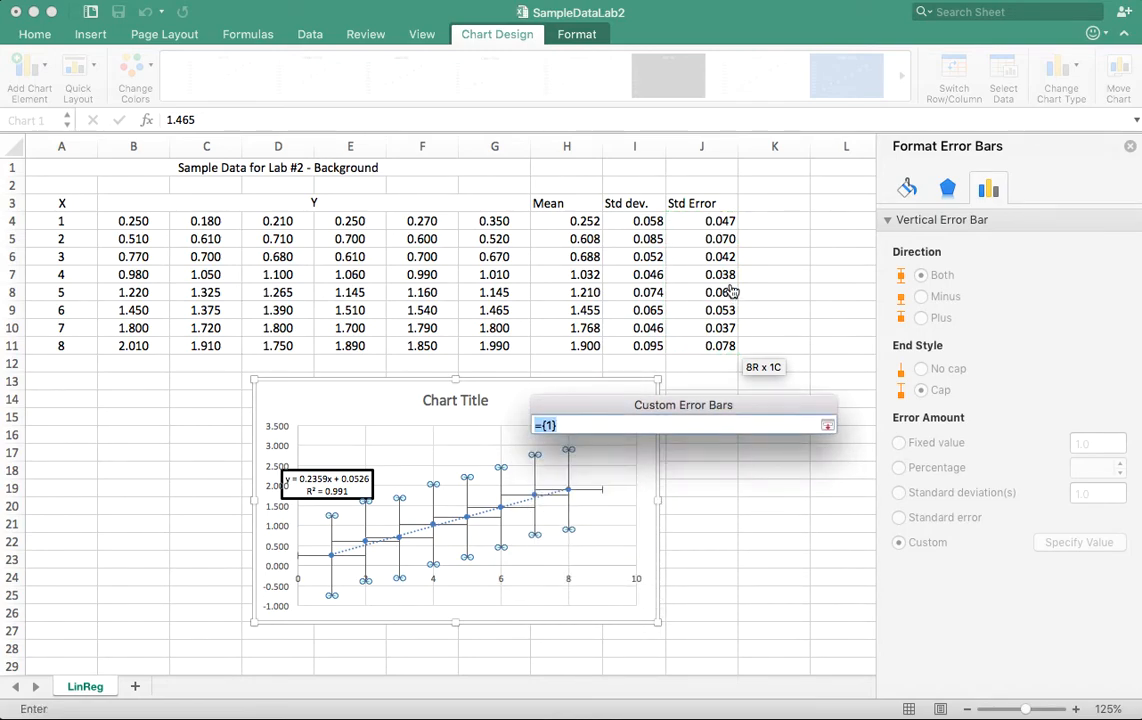
{"action": "left_click_drag", "start_coordinate": [716, 222], "coordinate": [717, 355]}
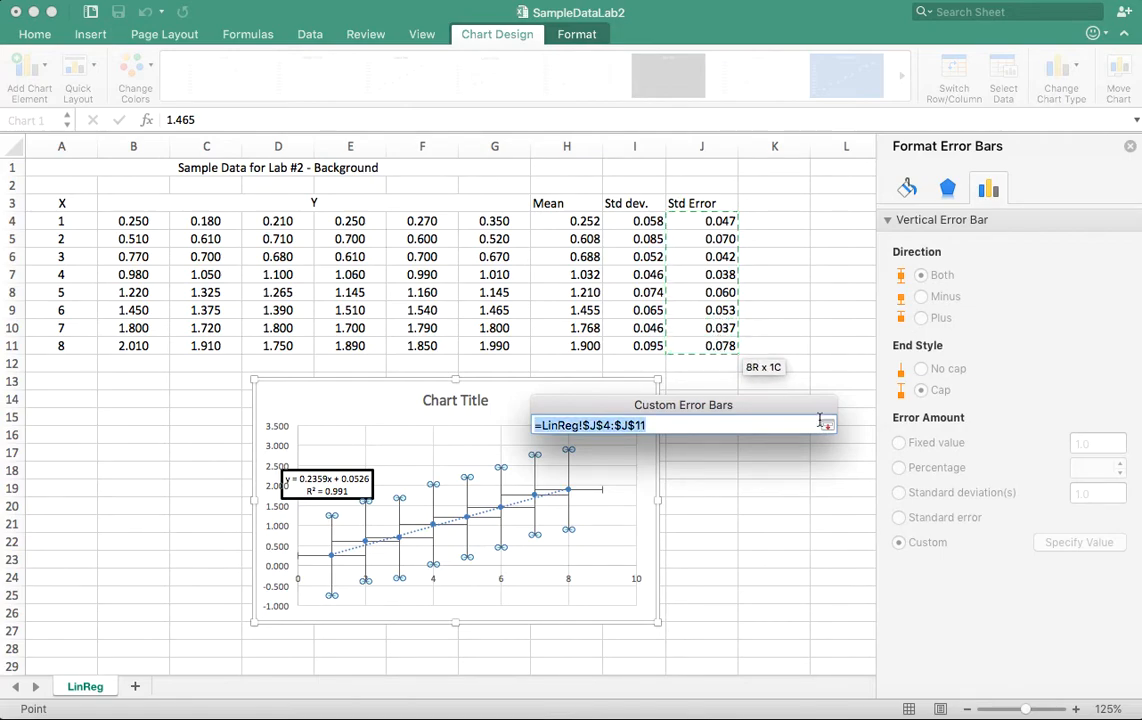
{"action": "left_click", "coordinate": [827, 425]}
{"action": "left_click", "coordinate": [800, 562]}
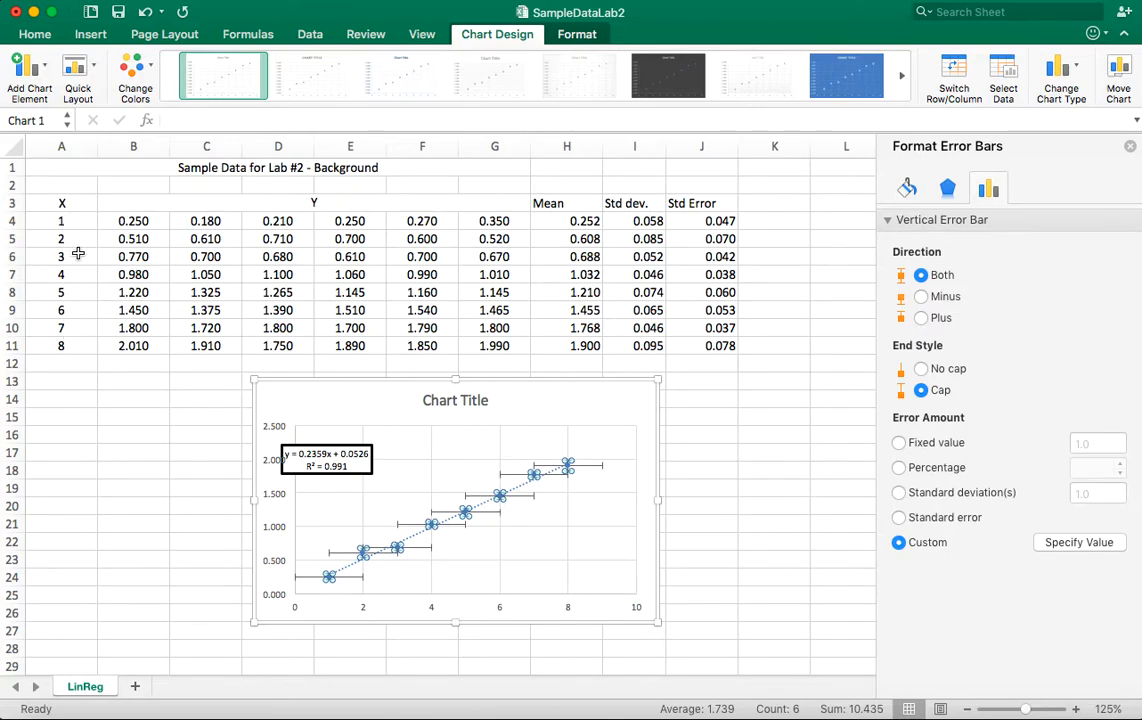
- Delete the horizontal error bars from the scatter chart and close the formatting options
{"action": "left_click", "coordinate": [599, 467]}
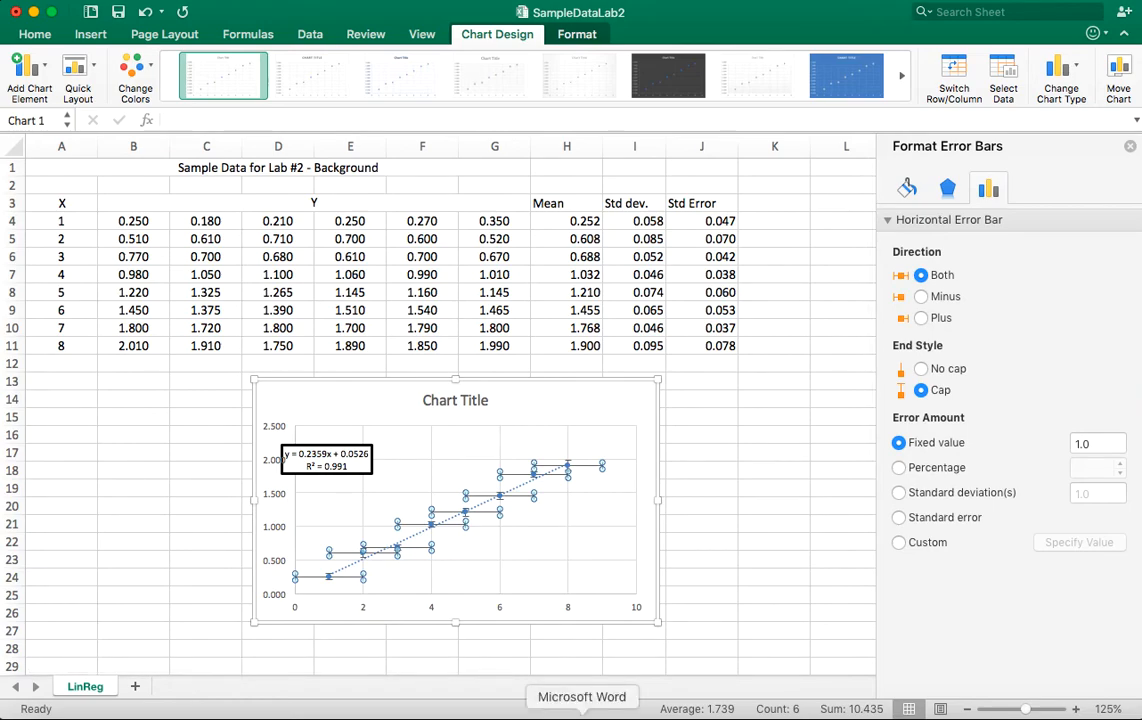
{"action": "key", "text": "Delete"}
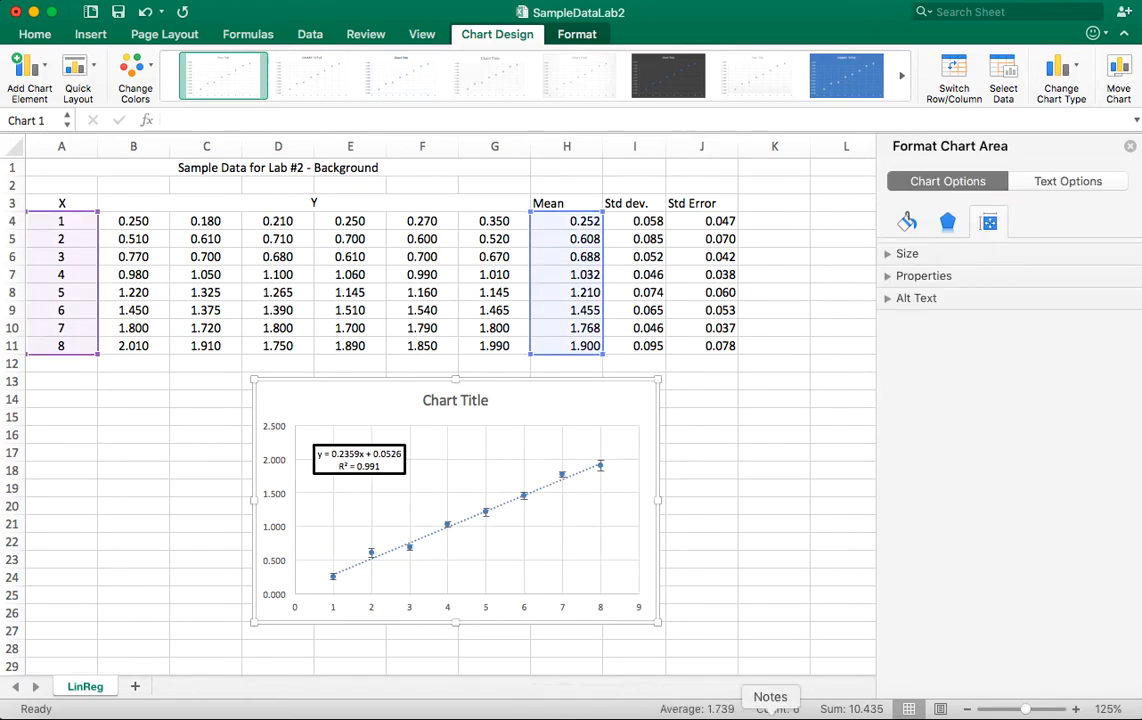
{"action": "left_click", "coordinate": [1130, 148]}
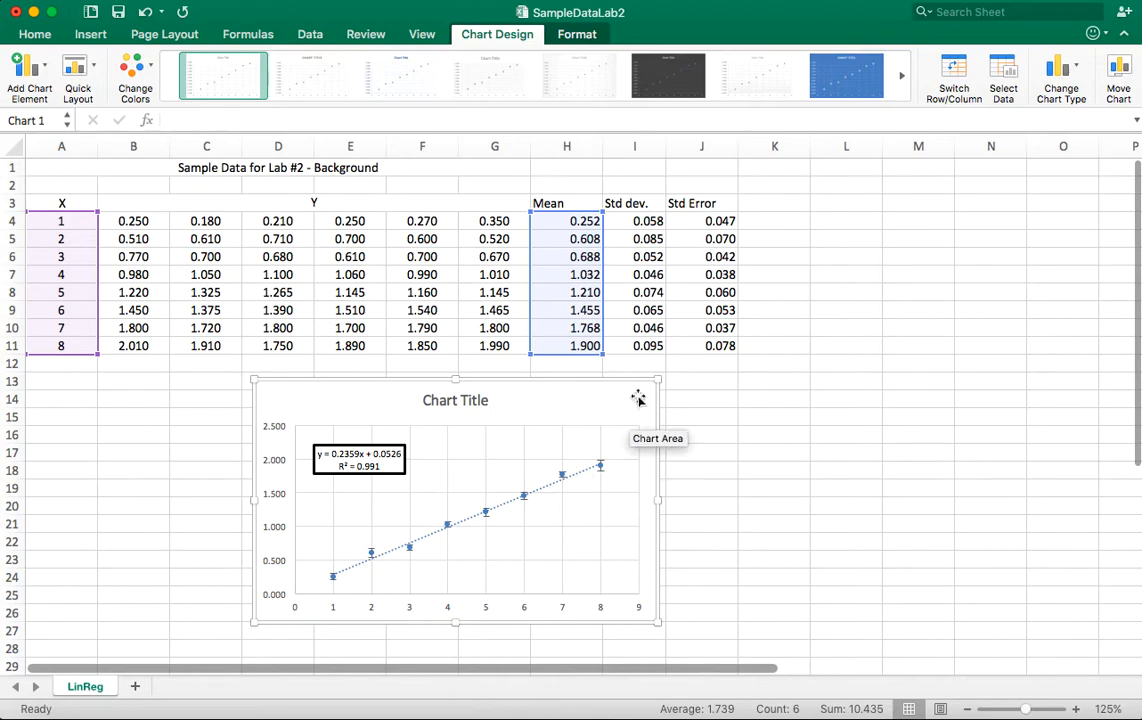
- Move the scatter chart from the LinReg worksheet to a new sheet named Chart1
{"action": "left_click", "coordinate": [1118, 72]}
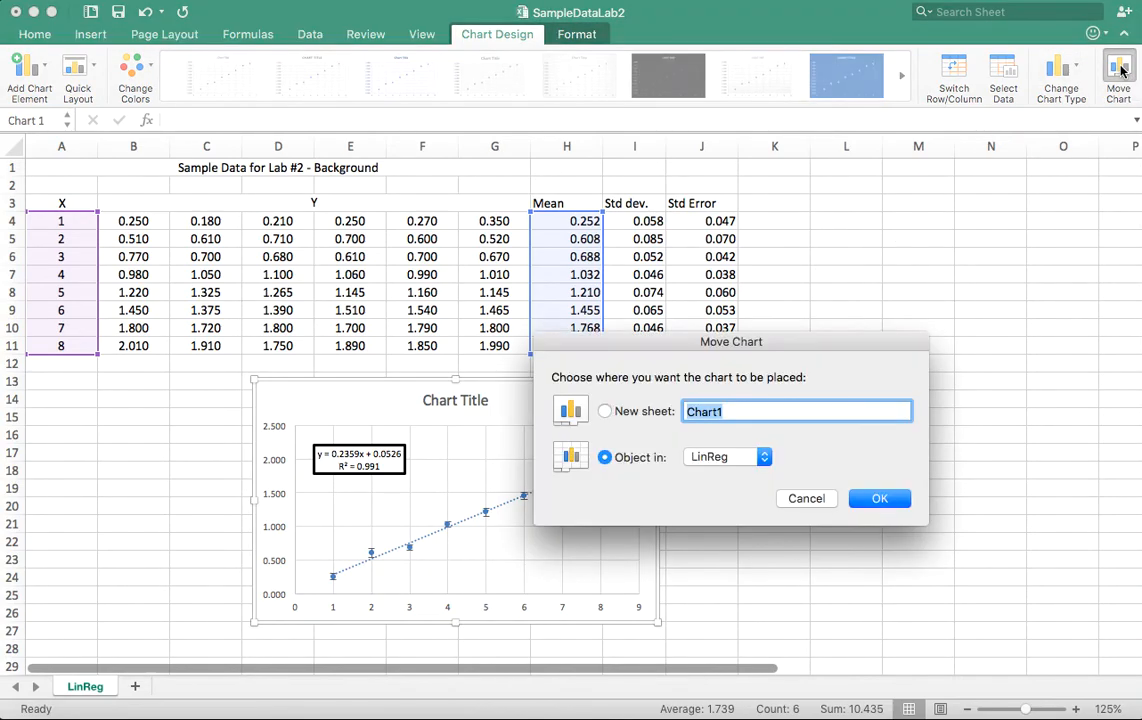
{"action": "left_click", "coordinate": [605, 411]}
{"action": "left_click", "coordinate": [879, 498]}
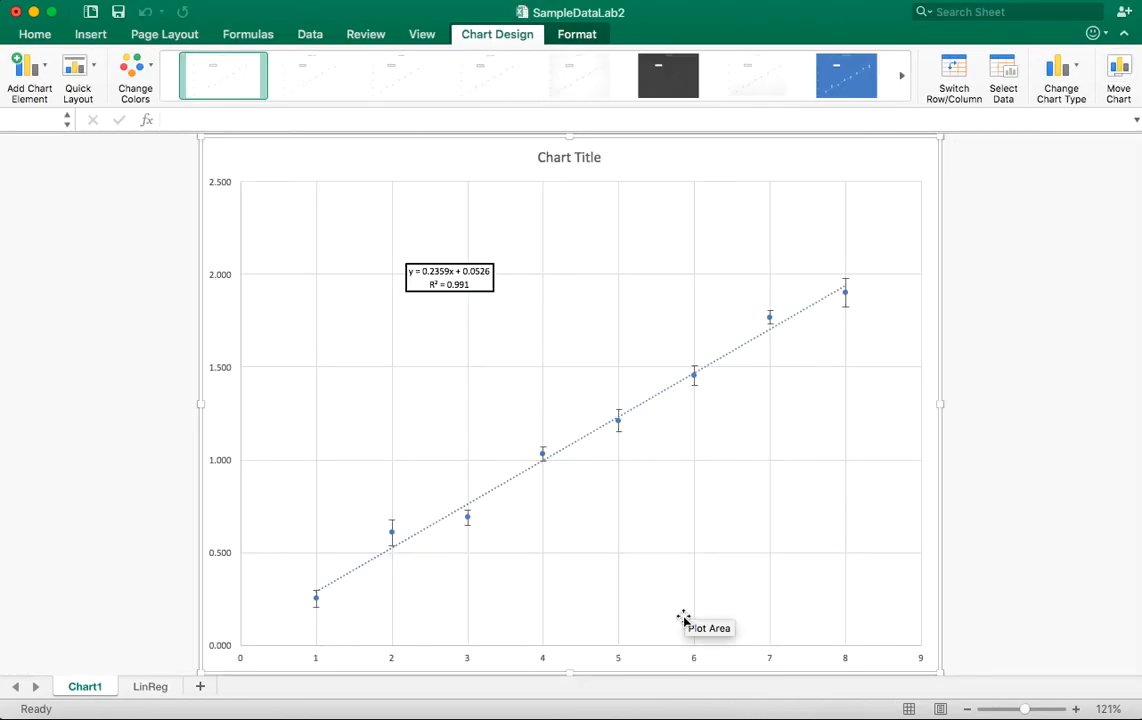